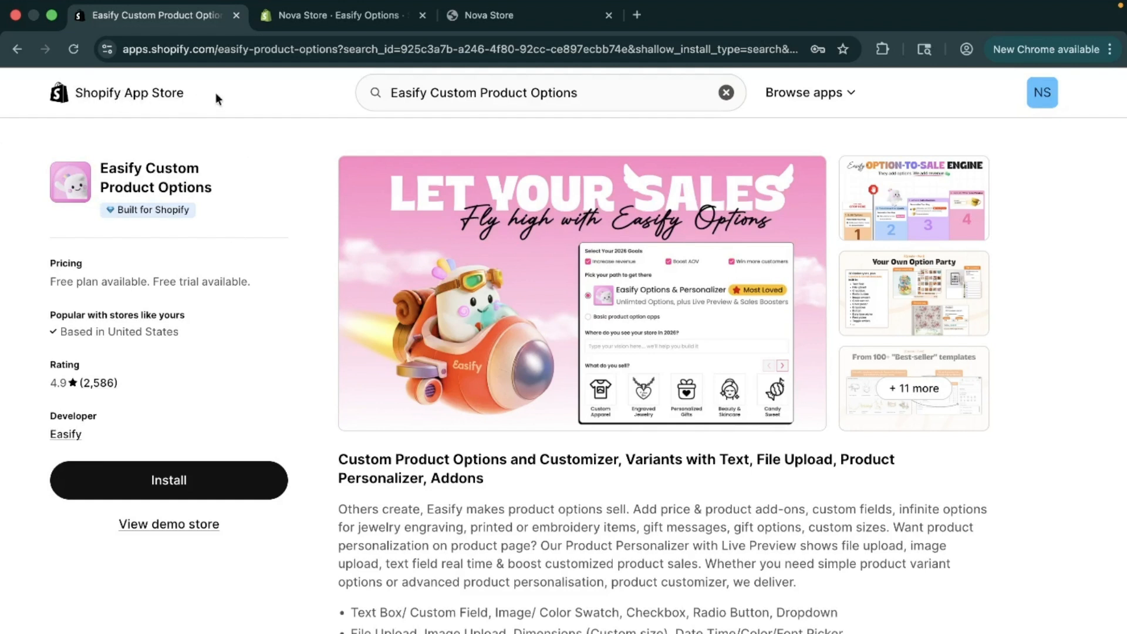
Examine the Easify Custom Product Options listing, including its description, feature list, pricing plans and reviews
left_click(597, 94)
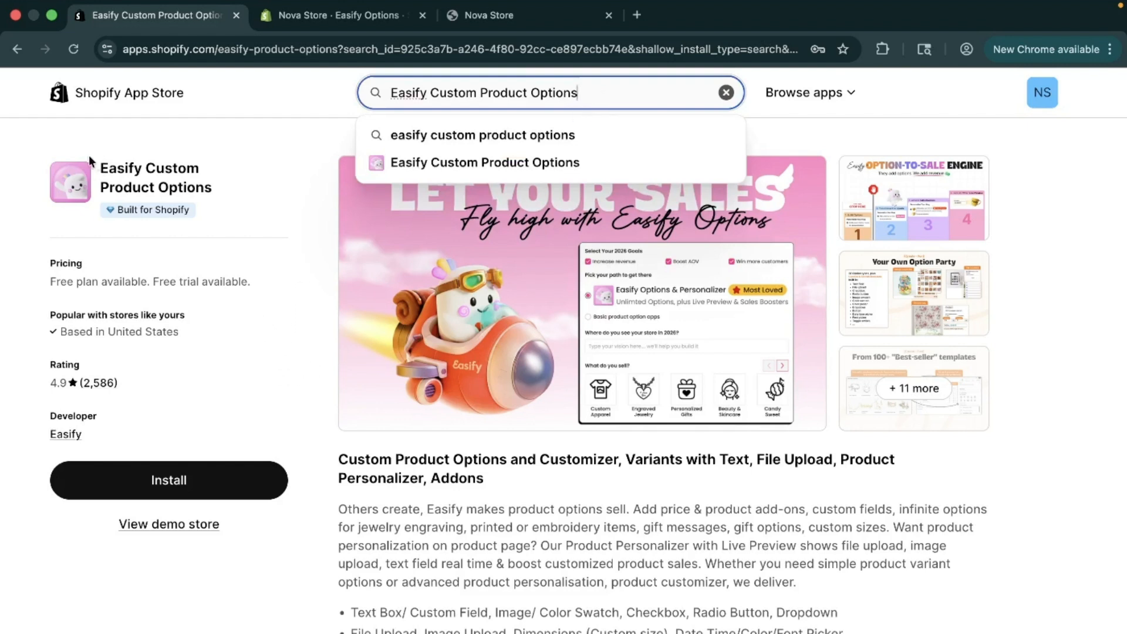
left_click_drag(99, 166, 220, 188)
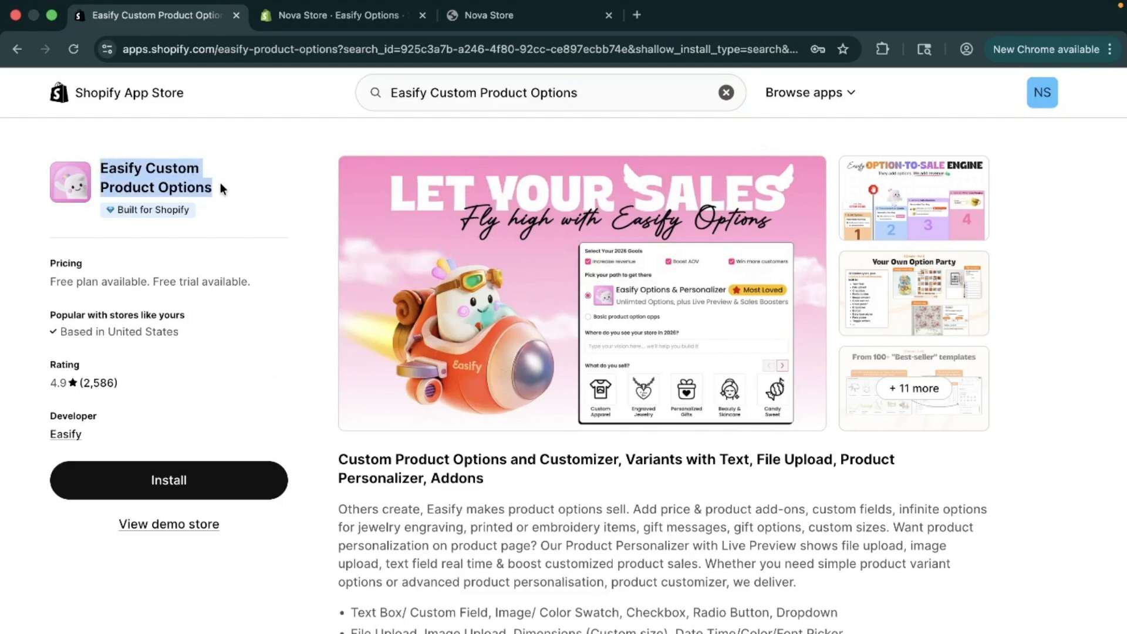
scroll(284, 353, "down", 2)
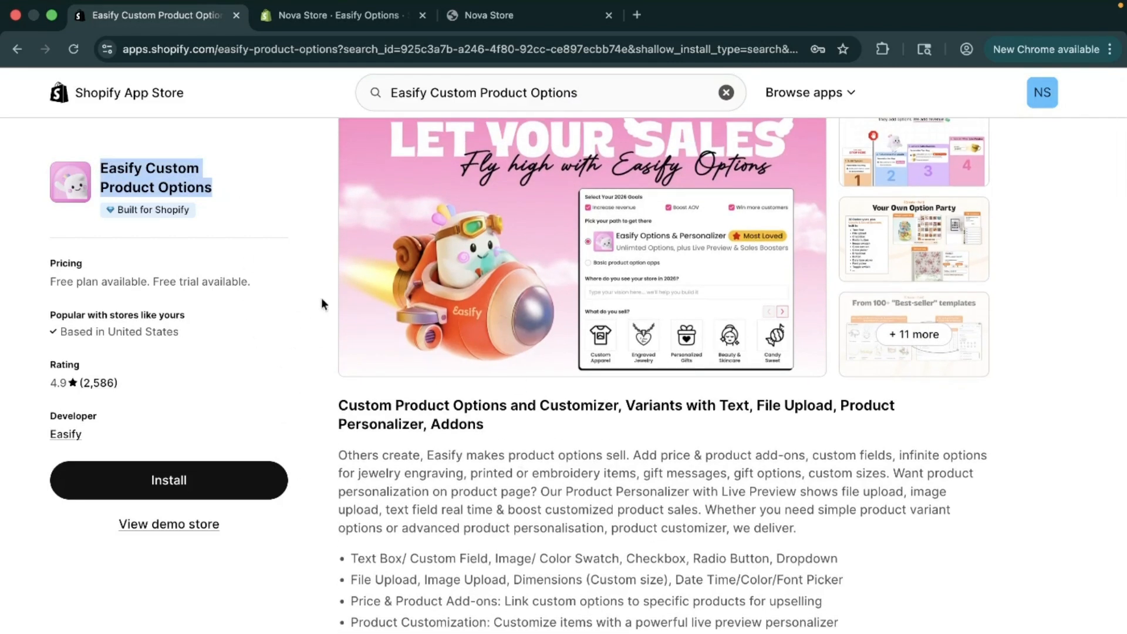
scroll(555, 373, "down", 3)
scroll(543, 358, "down", 3)
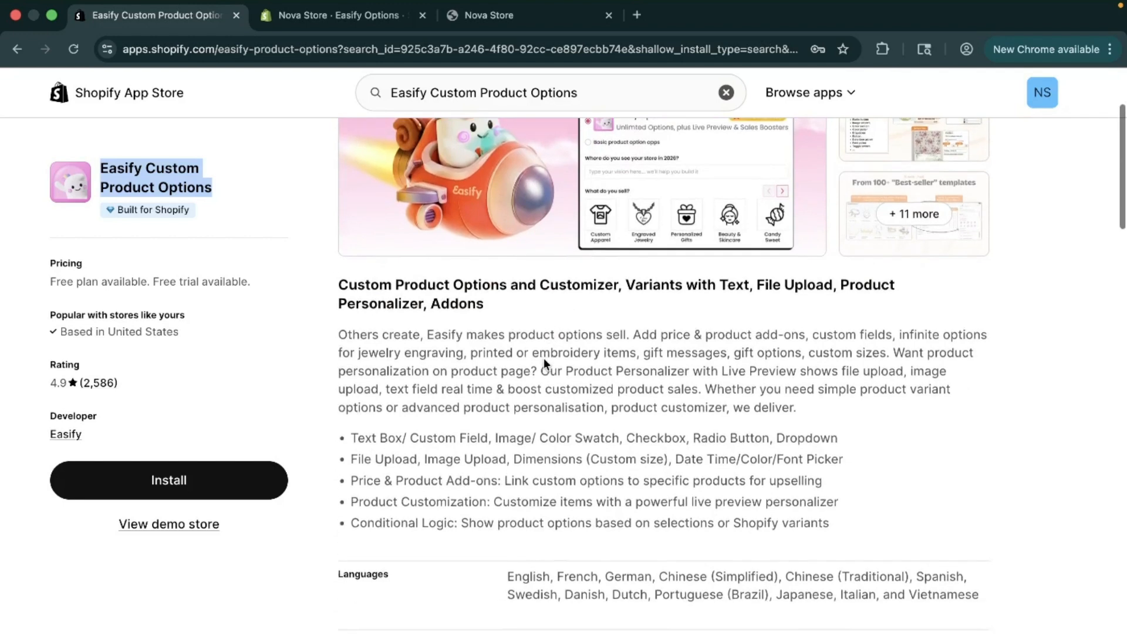
left_click_drag(325, 264, 902, 449)
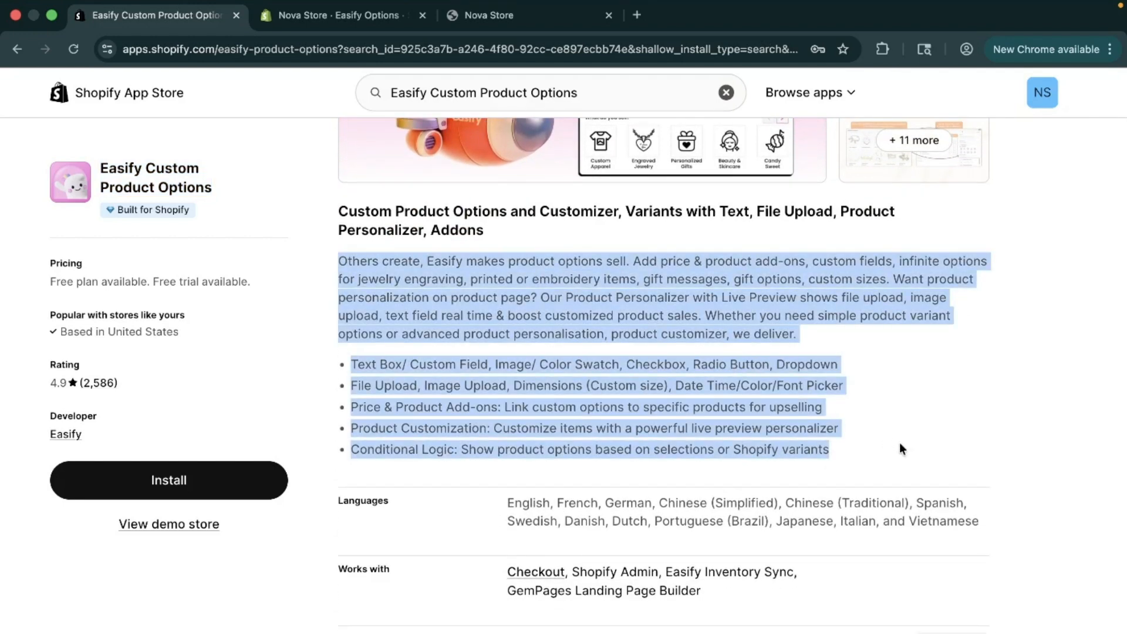
scroll(902, 449, "down", 10)
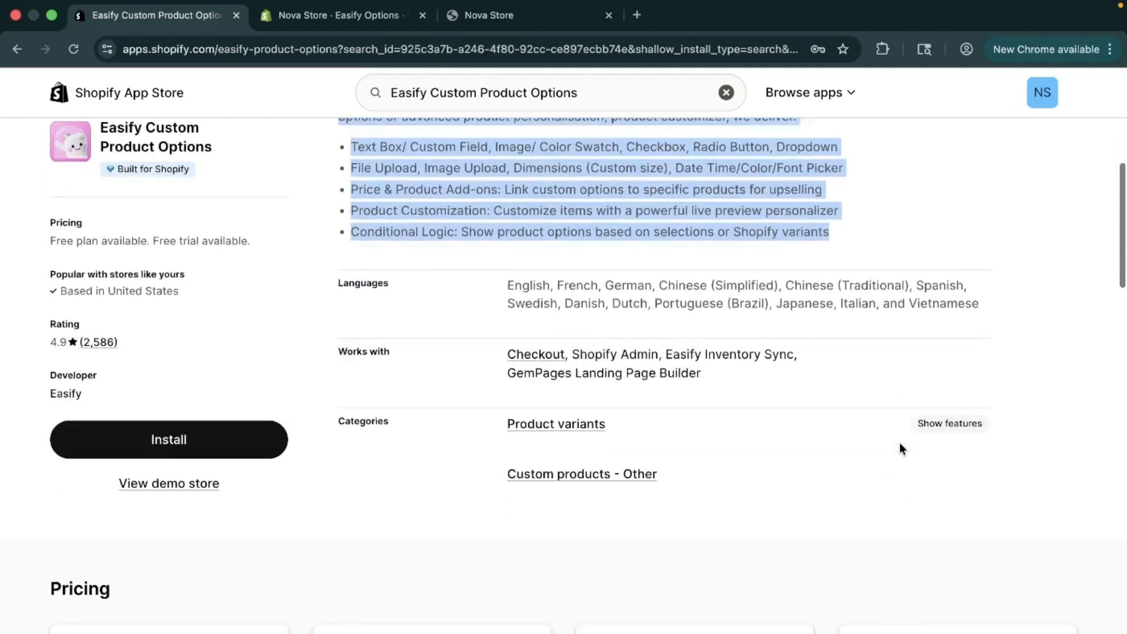
scroll(591, 438, "down", 2)
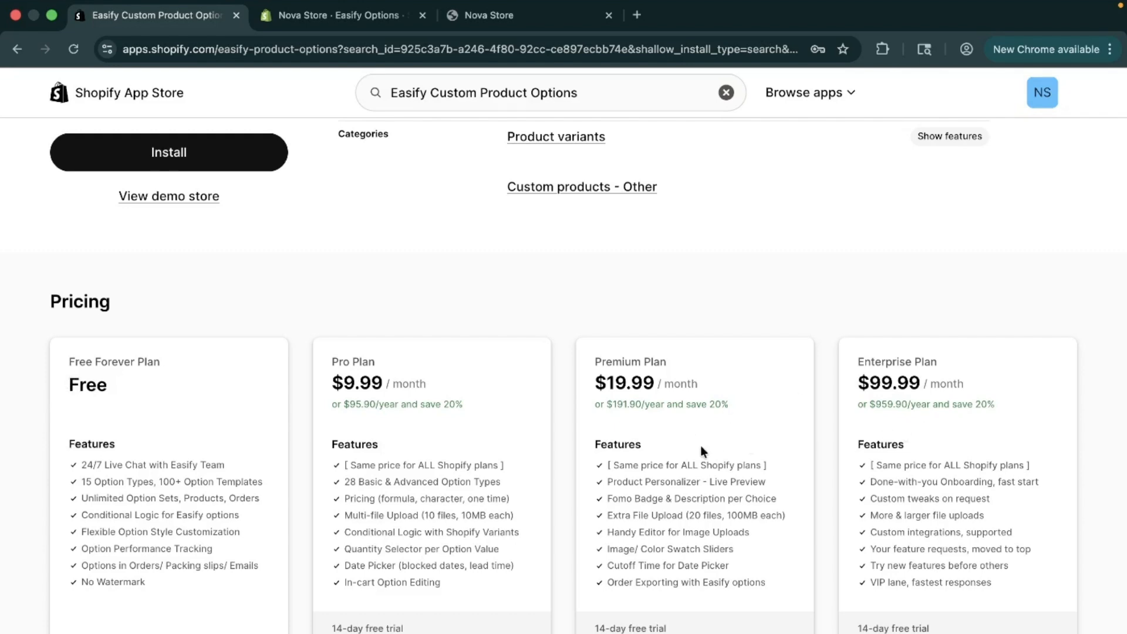
scroll(699, 450, "down", 10)
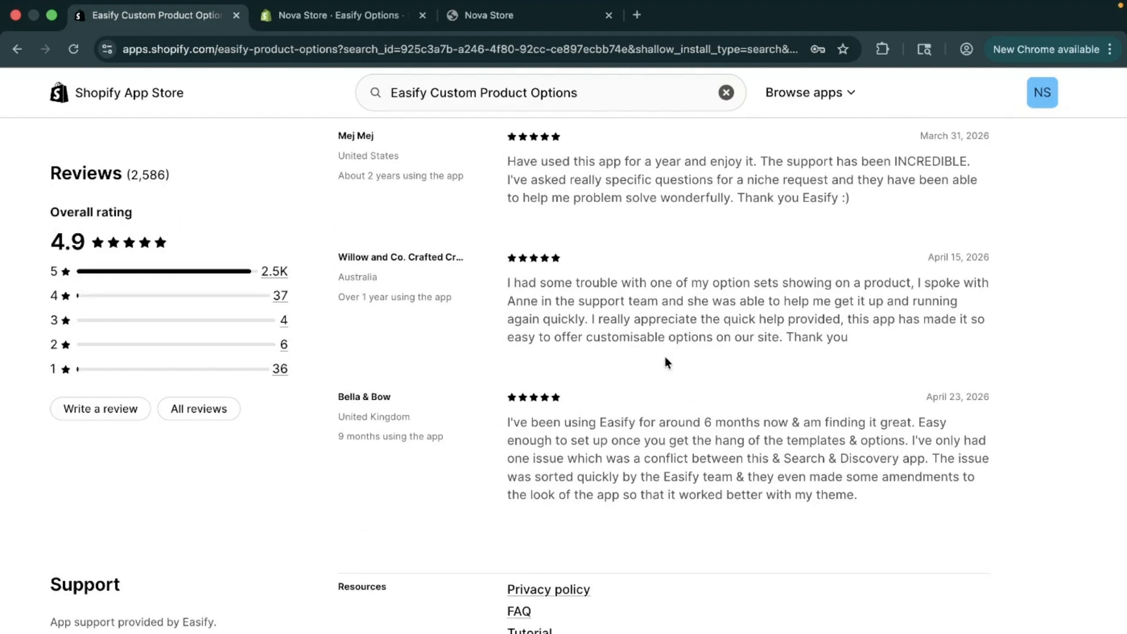
scroll(664, 357, "up", 10)
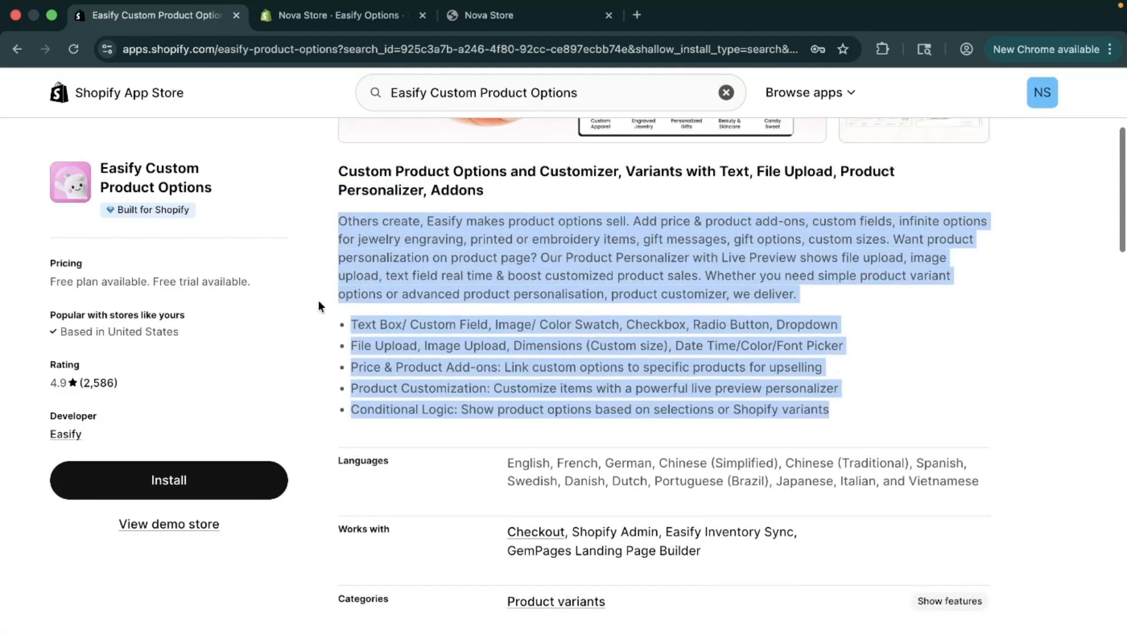
left_click(953, 348)
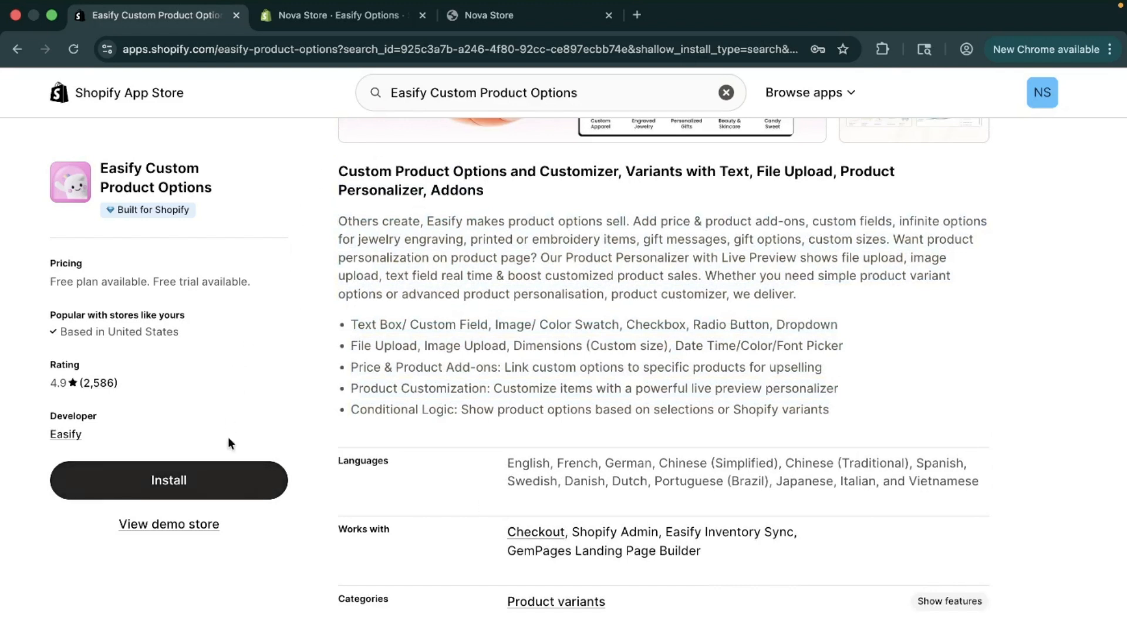
Switch to the Nova Store admin and look through the Easify Options sections, from Templates to Sales Boosters
left_click(337, 19)
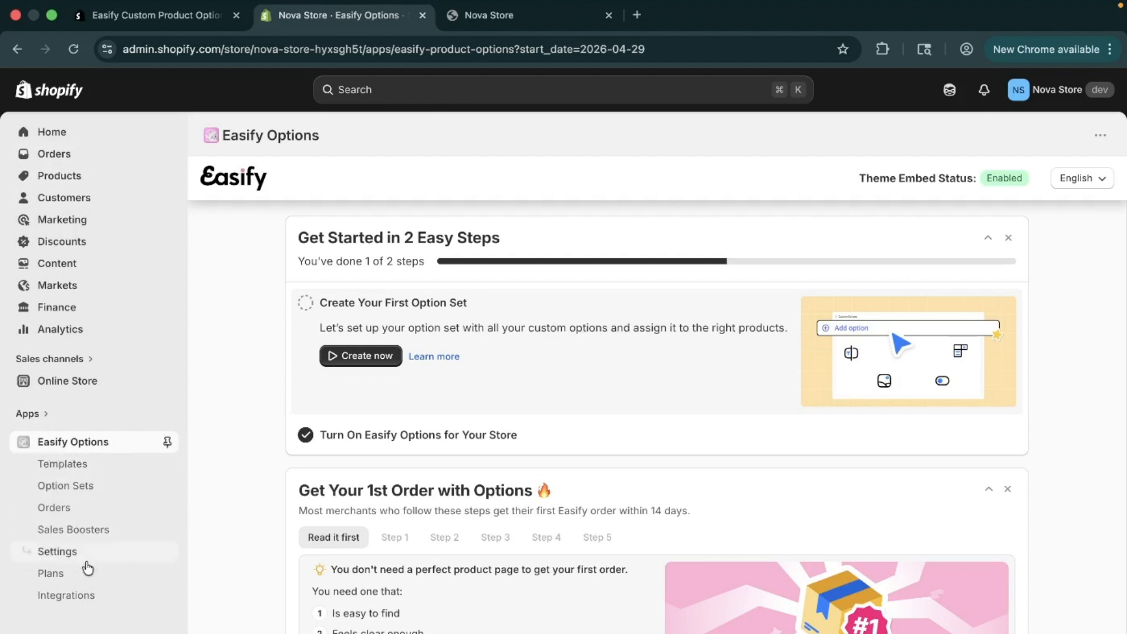
left_click(88, 467)
left_click(87, 486)
left_click(84, 506)
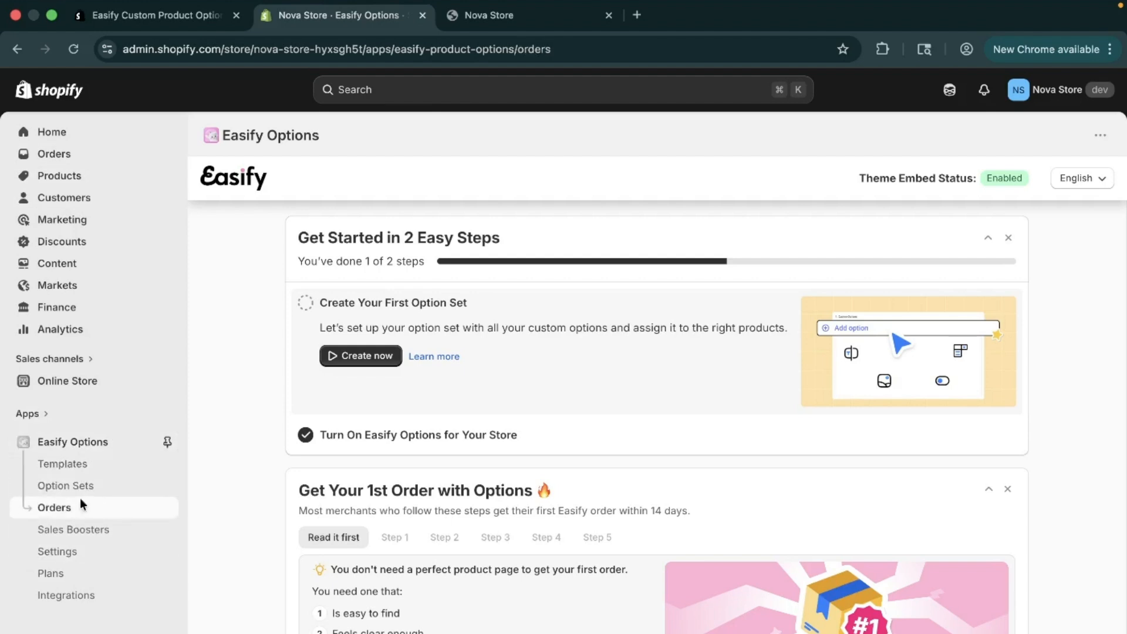
left_click(88, 531)
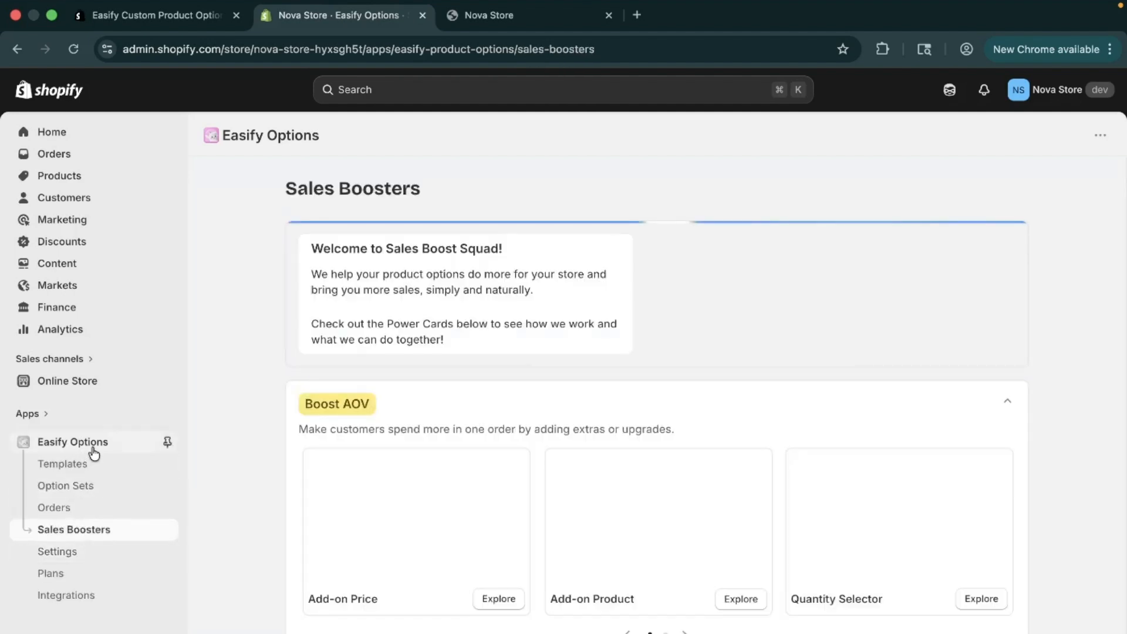
Create a new option set in Easify Options and add a Switch option to it
left_click(82, 495)
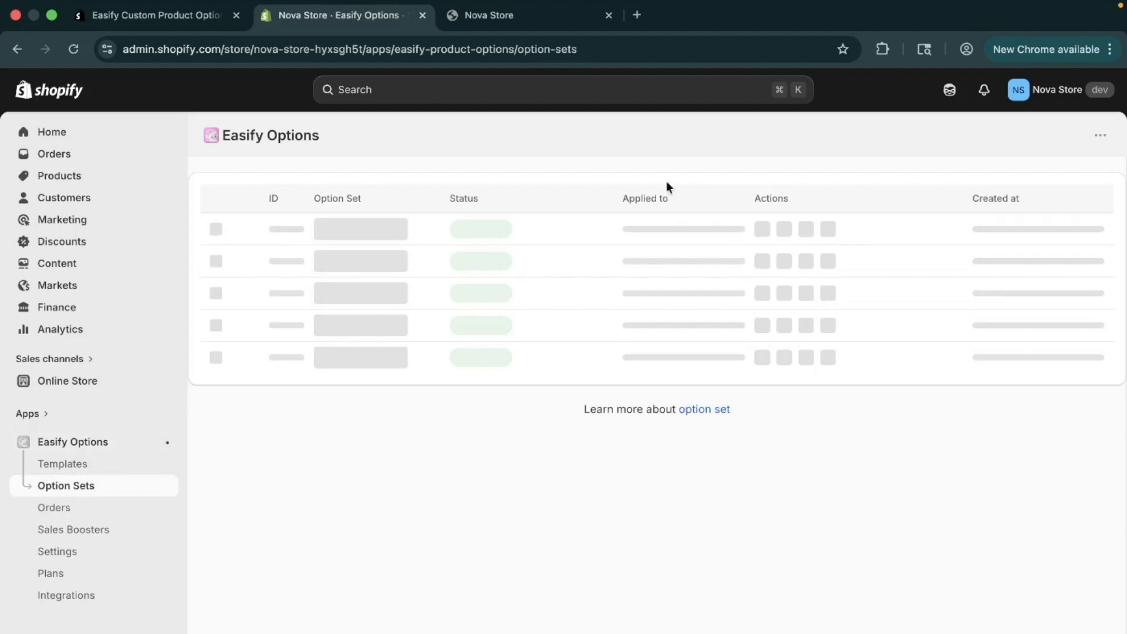
left_click(261, 329)
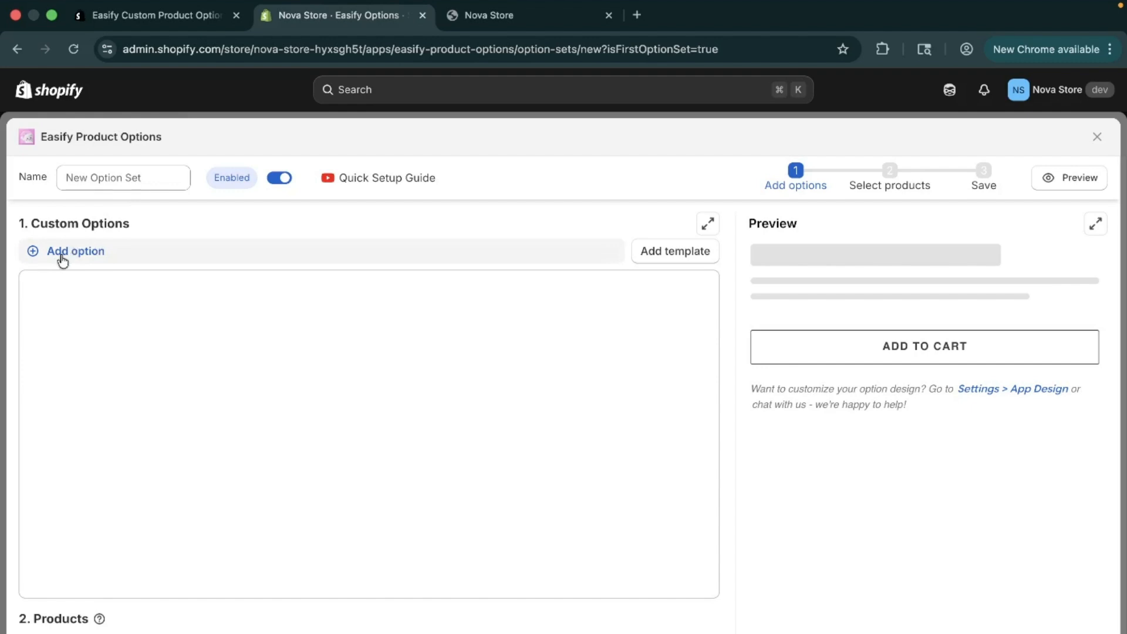
left_click(83, 251)
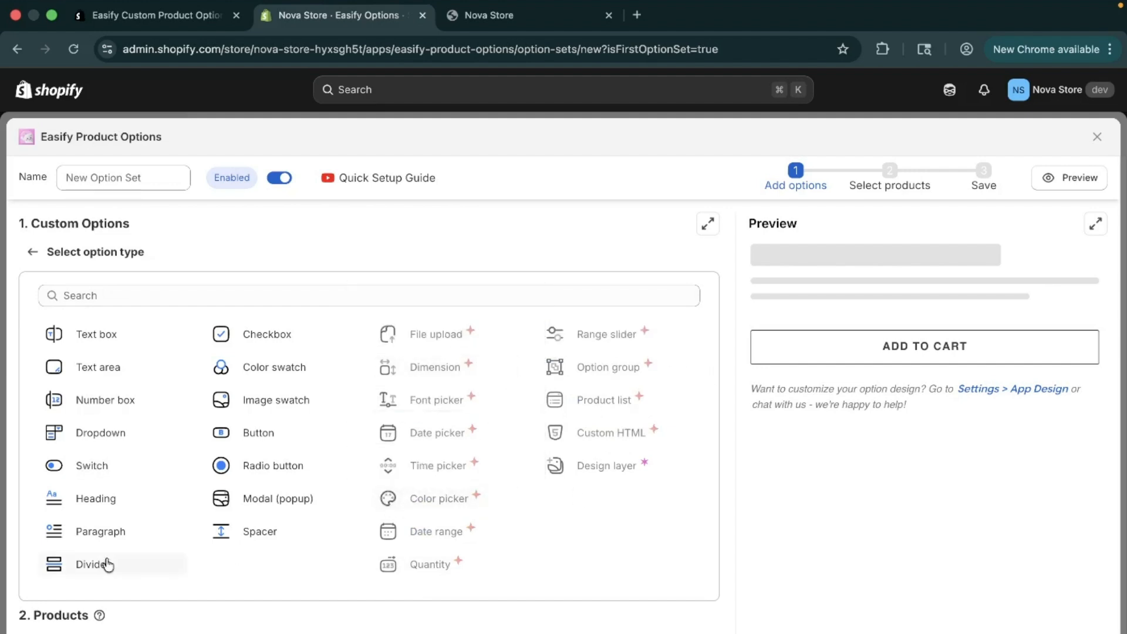
left_click(104, 466)
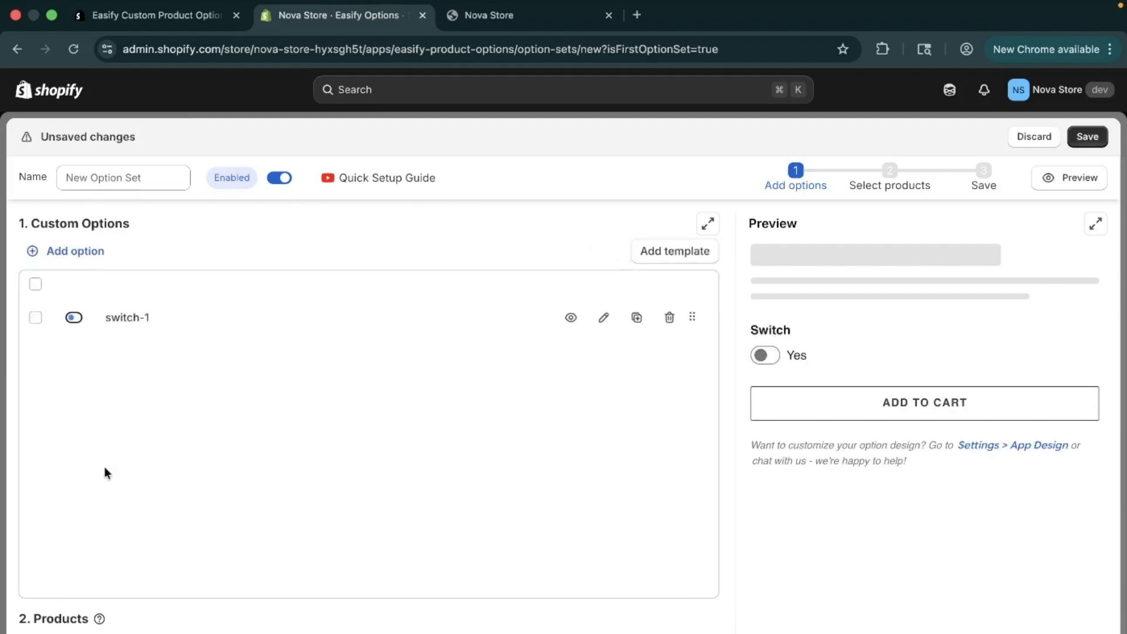
Open the new switch option's settings and change its option name to "gift-wrap"
left_click(137, 320)
left_click_drag(144, 354, 2, 360)
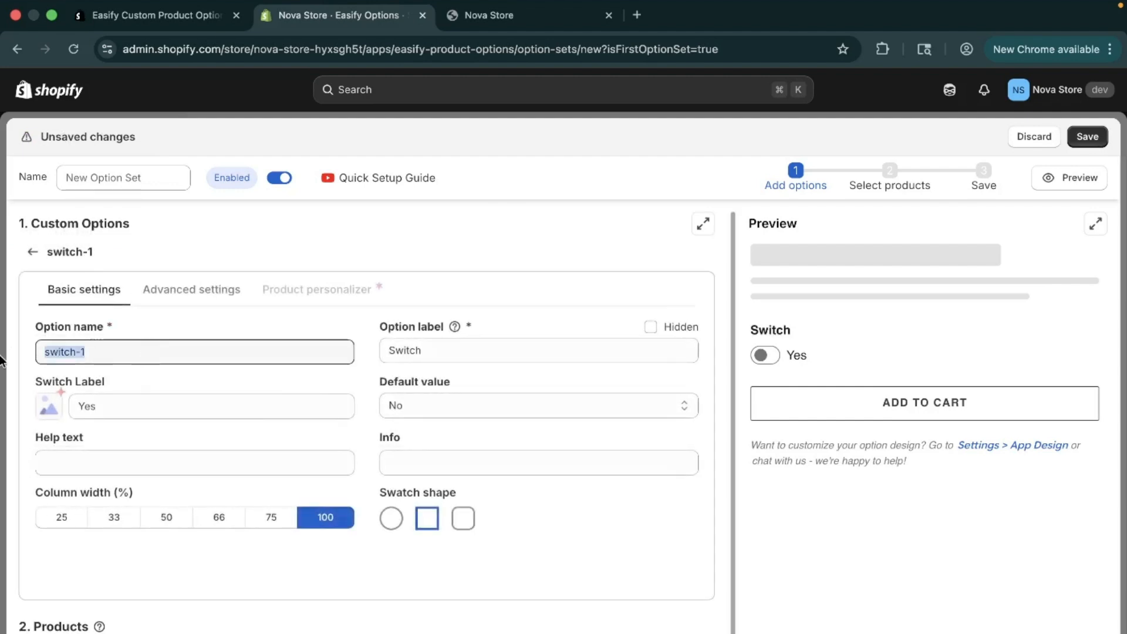
key("BackSpace")
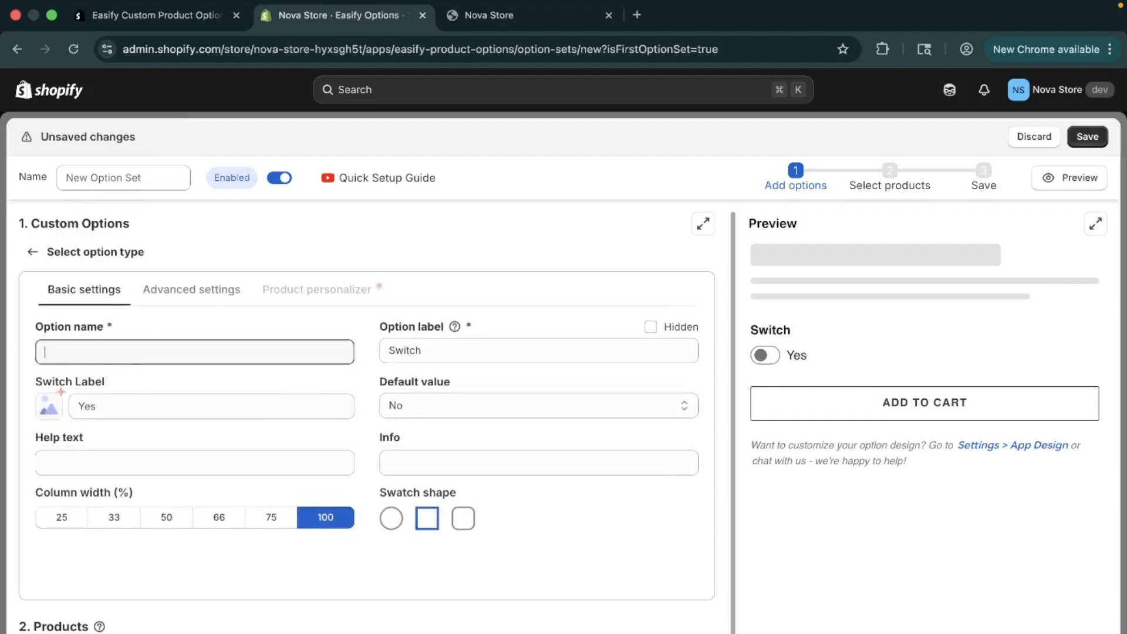
type("gif")
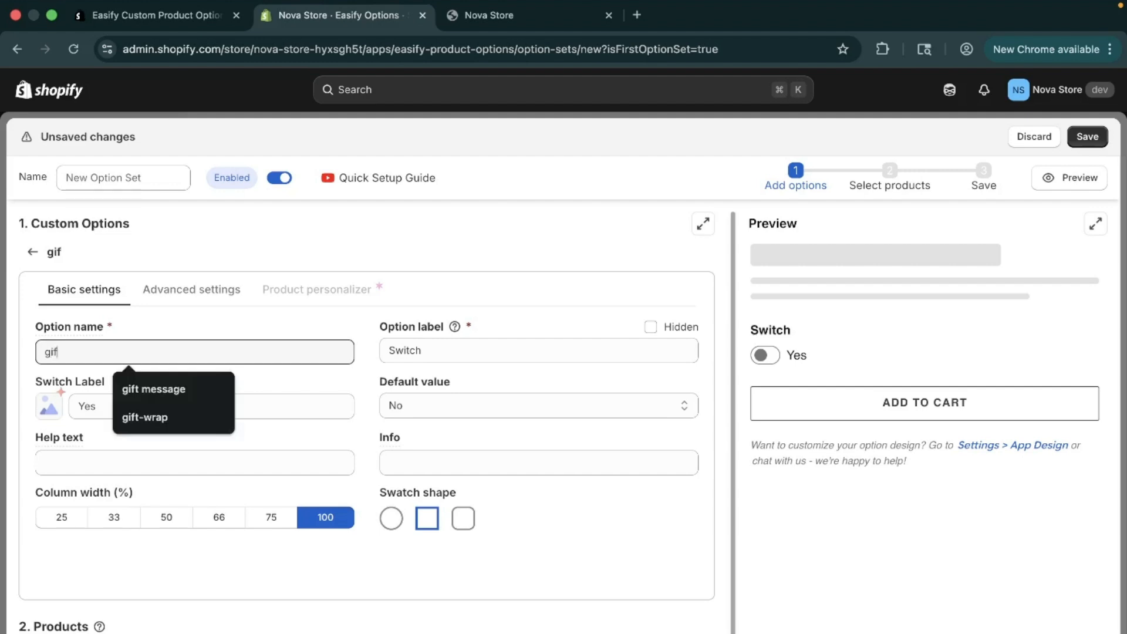
type("t-wrap")
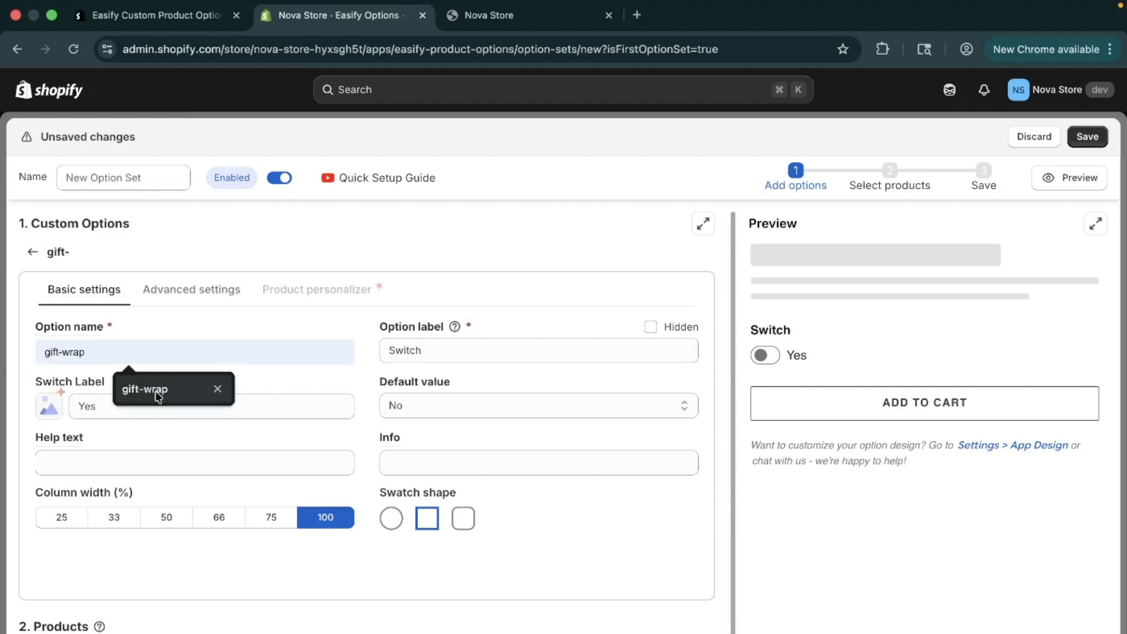
left_click(148, 389)
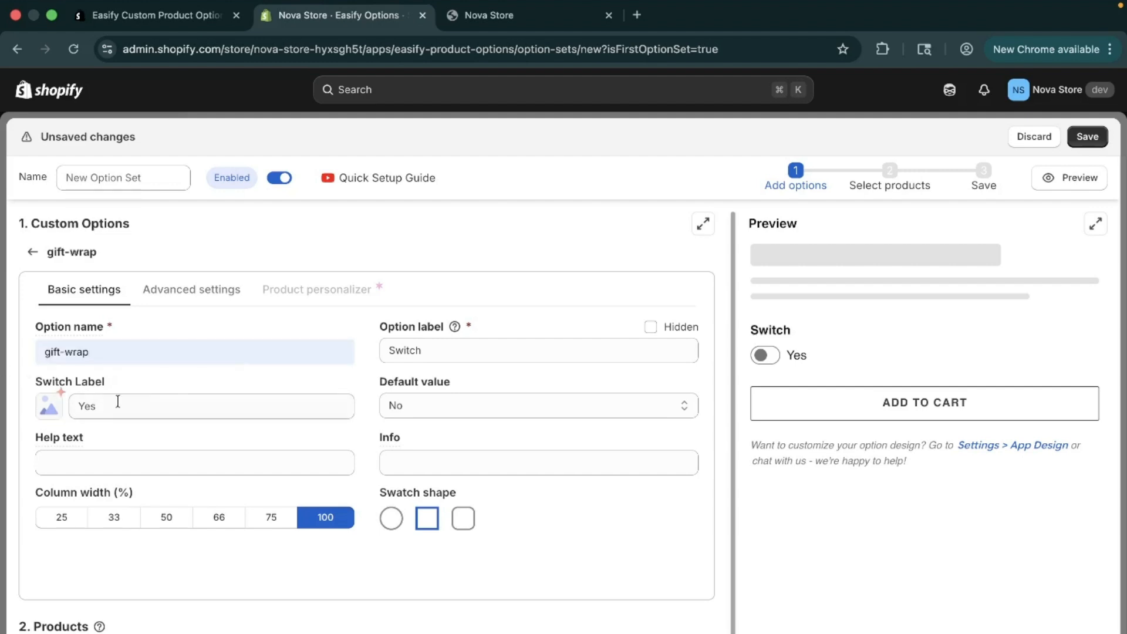
Set the gift-wrap option's switch label to "Yes, Wrap this as a gift"
left_click(119, 402)
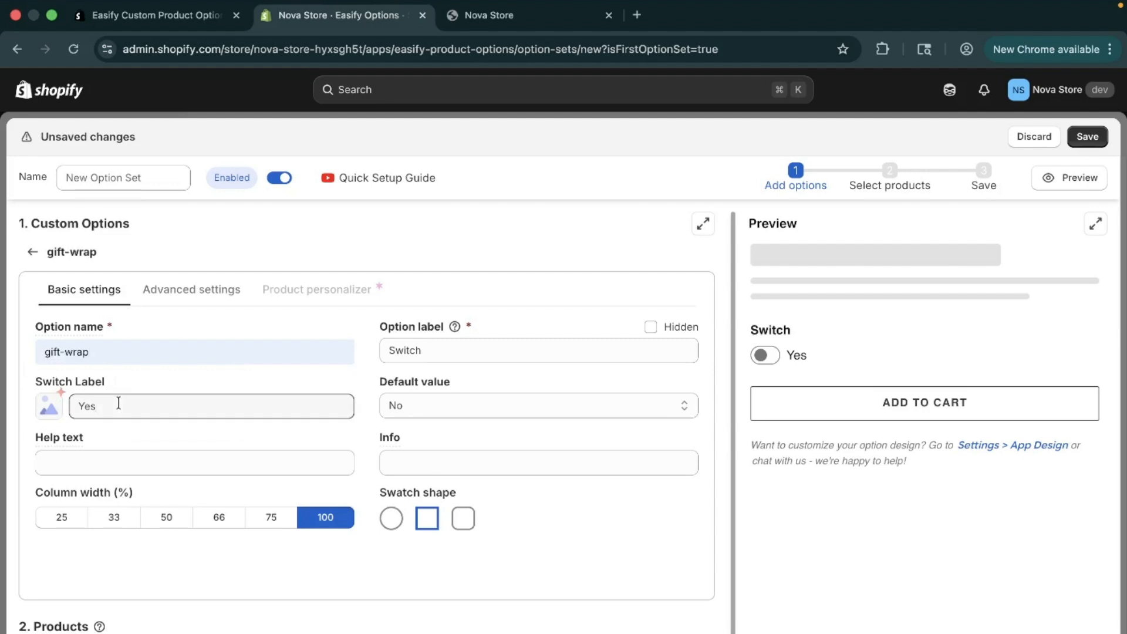
type(", Wa")
type("ap ")
type("this as agift")
left_click(169, 406)
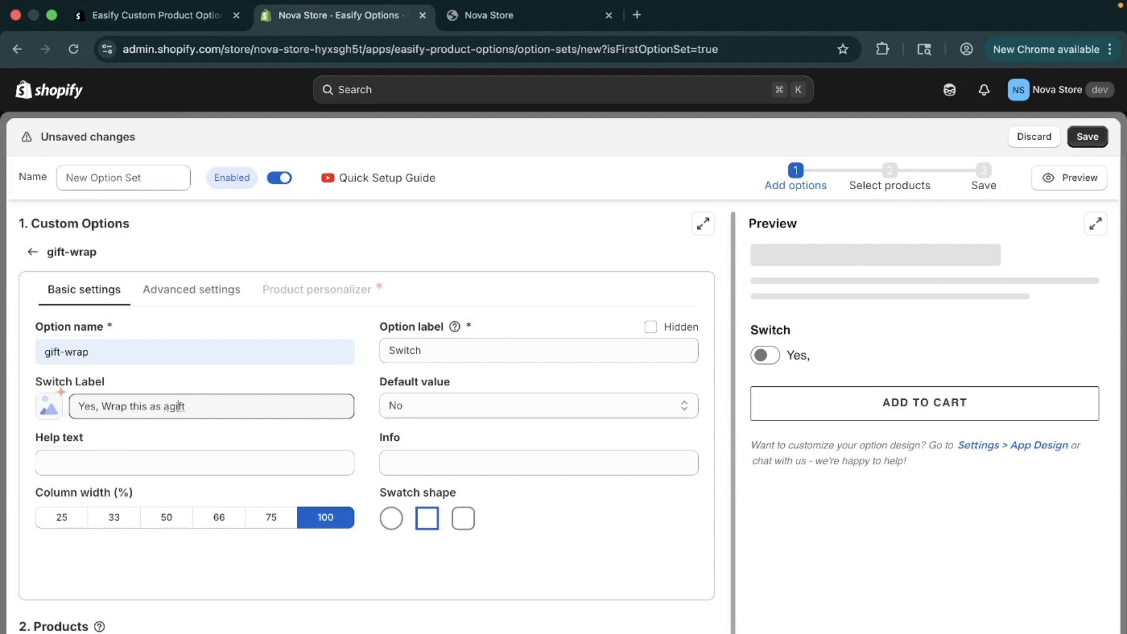
Enter "Beautiful premium packaging for gifting" as the gift-wrap option's help text
left_click(191, 471)
type("B")
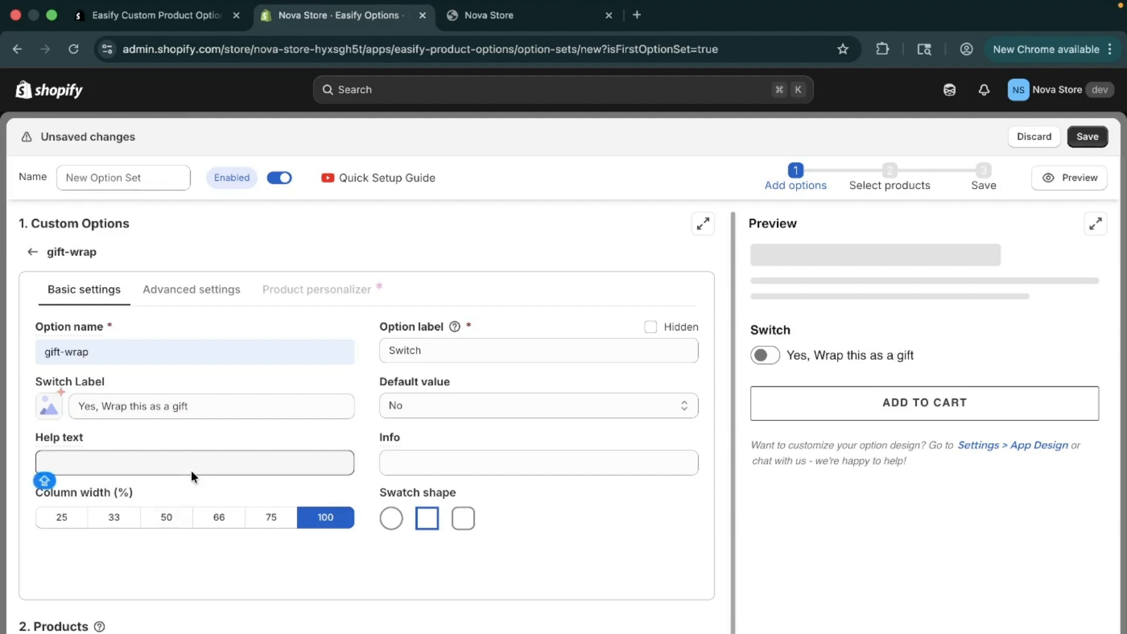
key("BackSpace")
type("Beautiful premium packaging for gifting")
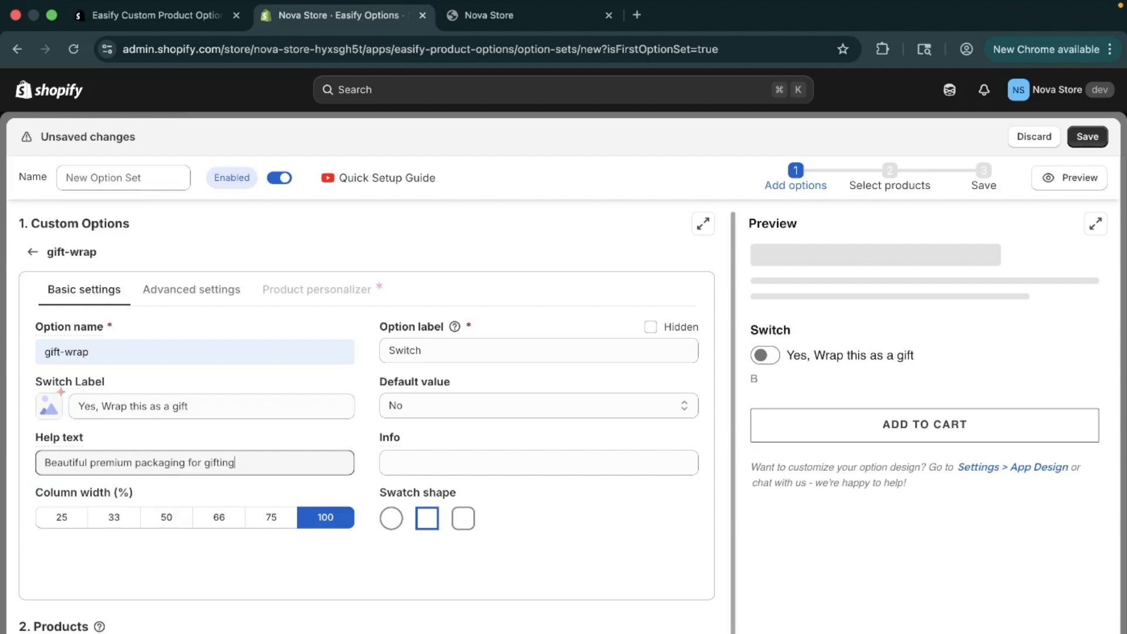
Set the option label to "Add Gift Wrap" and choose No as the default value
scroll(385, 445, "down", 1)
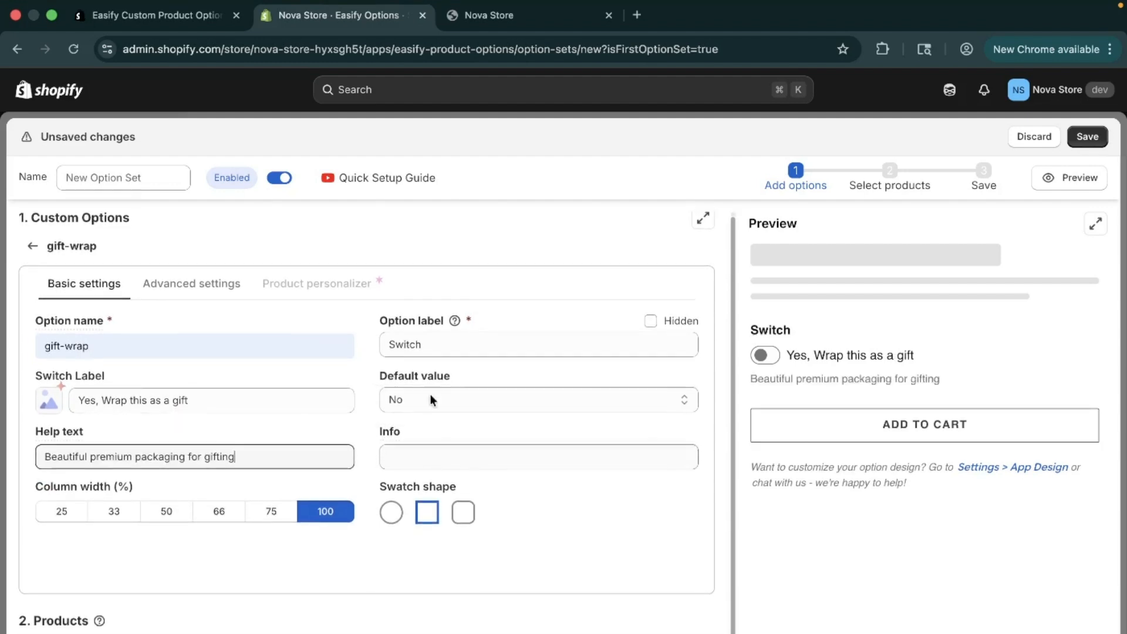
left_click(476, 341)
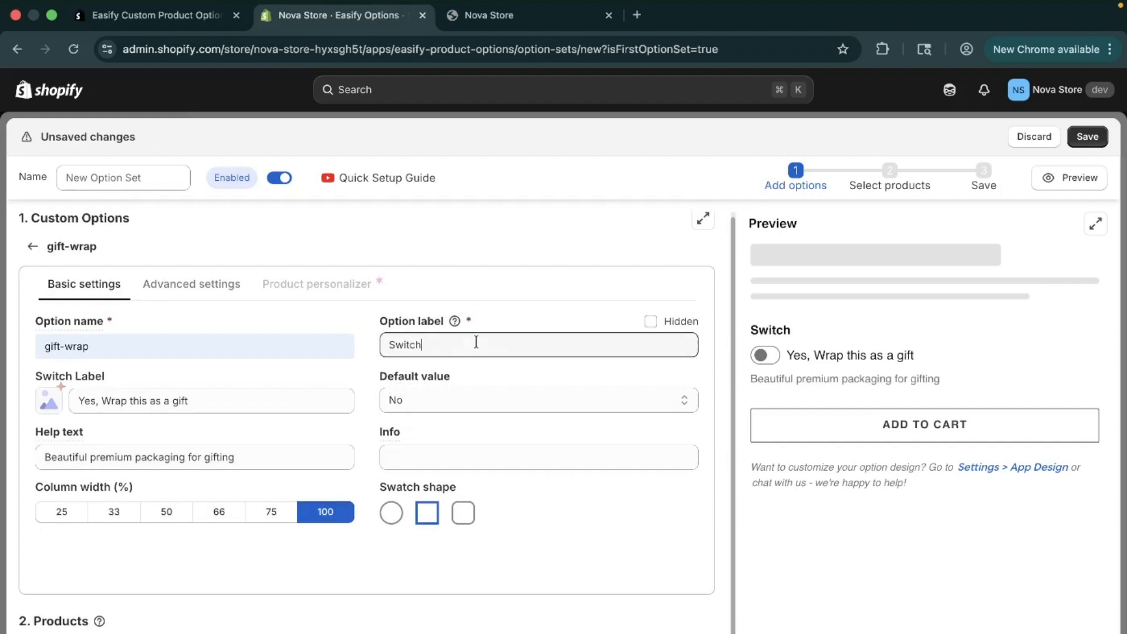
key("super+a")
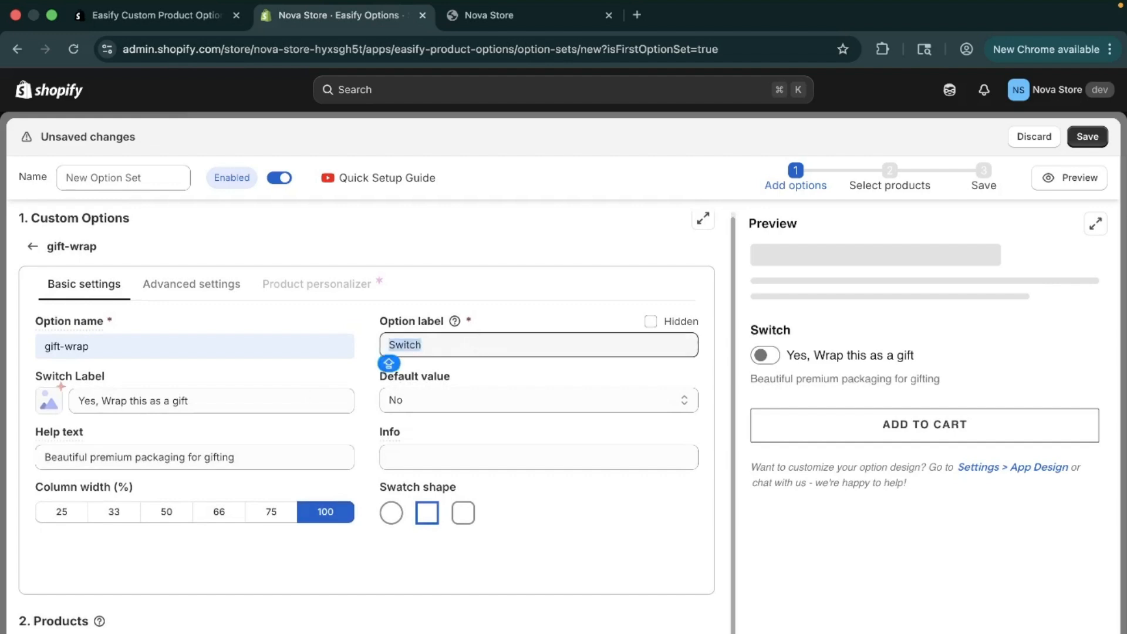
type("A")
left_click(500, 376)
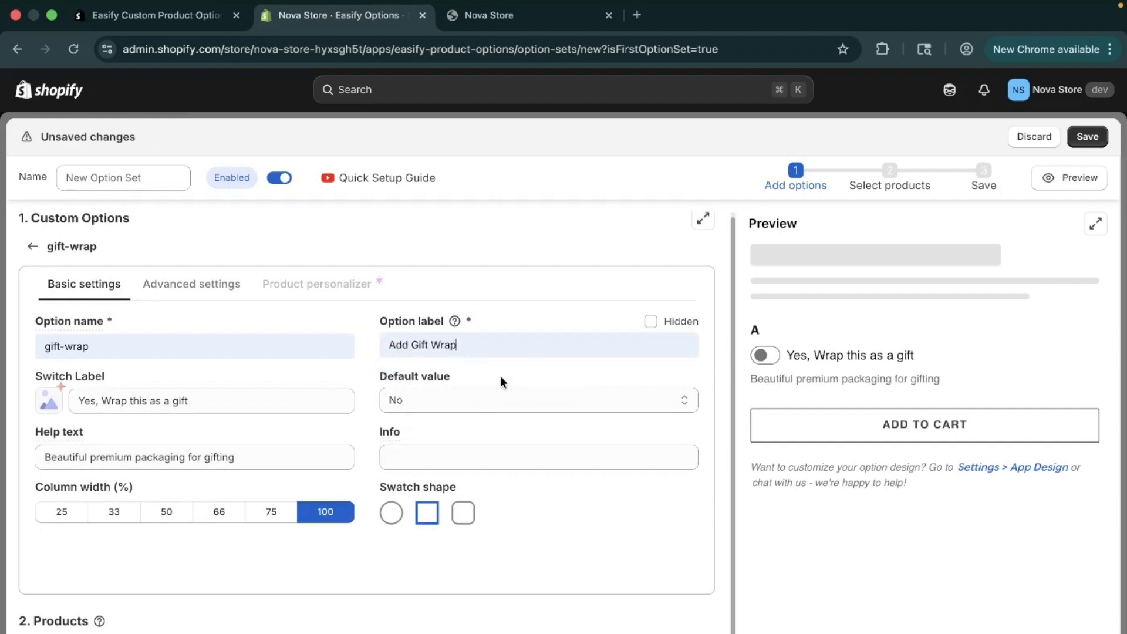
left_click(470, 403)
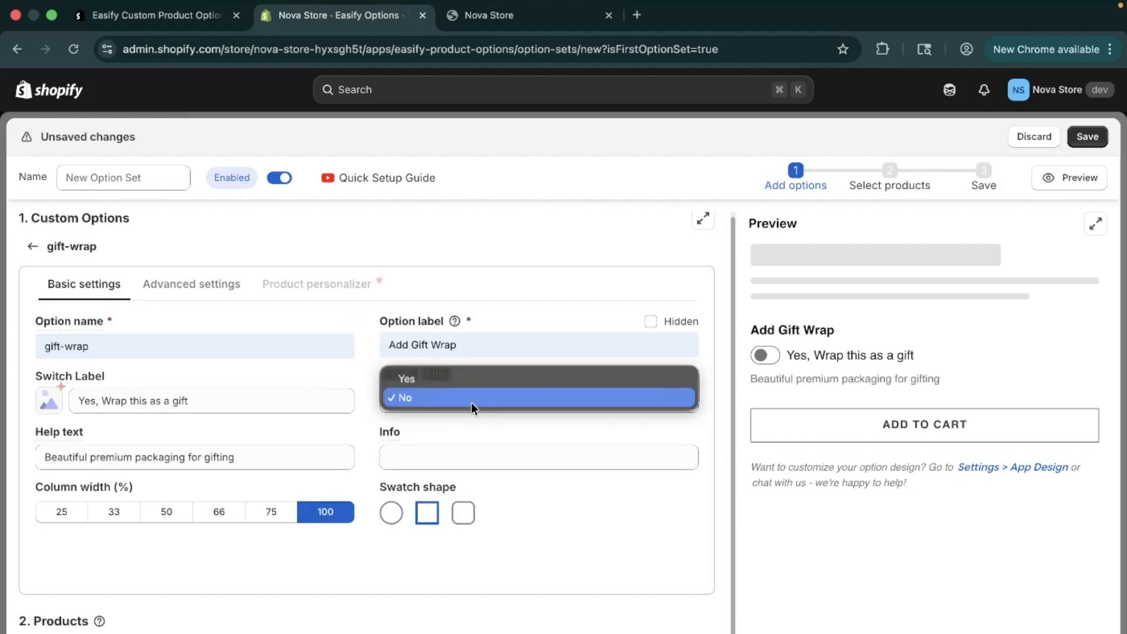
left_click(471, 402)
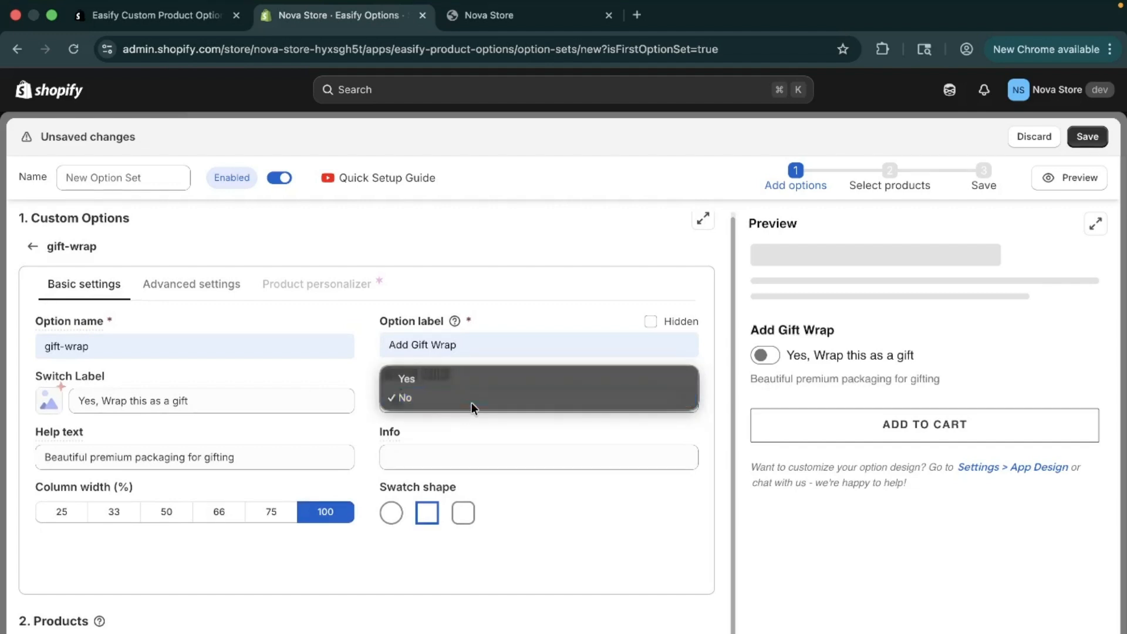
Enter "Price will be Calculated at the Checkout" as the option's info text and choose the circular swatch shape
left_click(455, 459)
type("P")
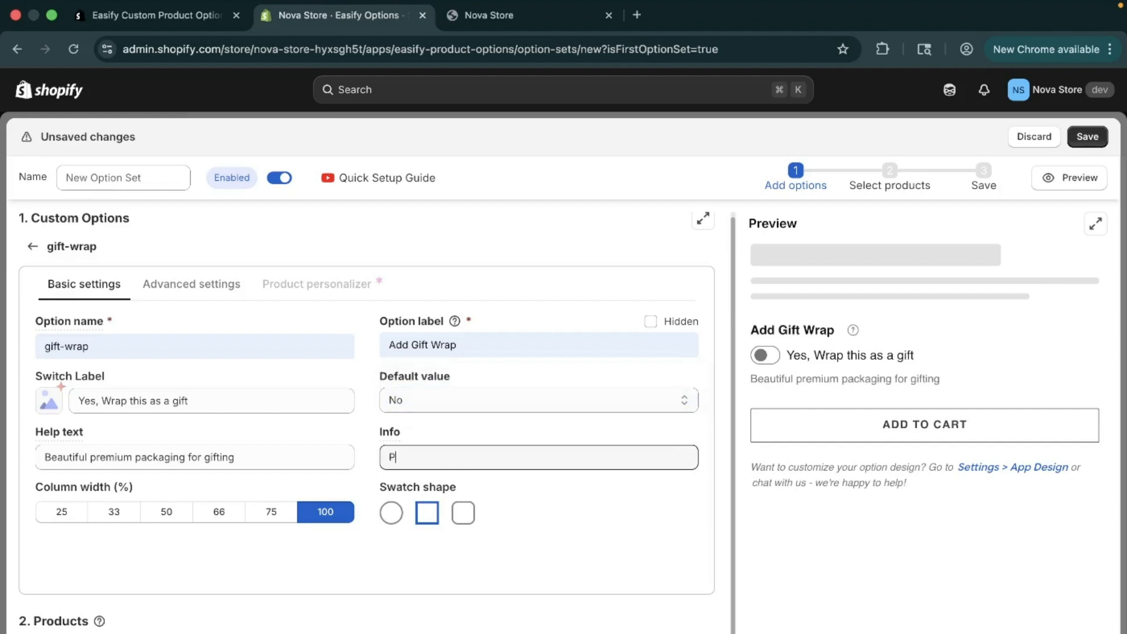
type("rice will be Calculated at")
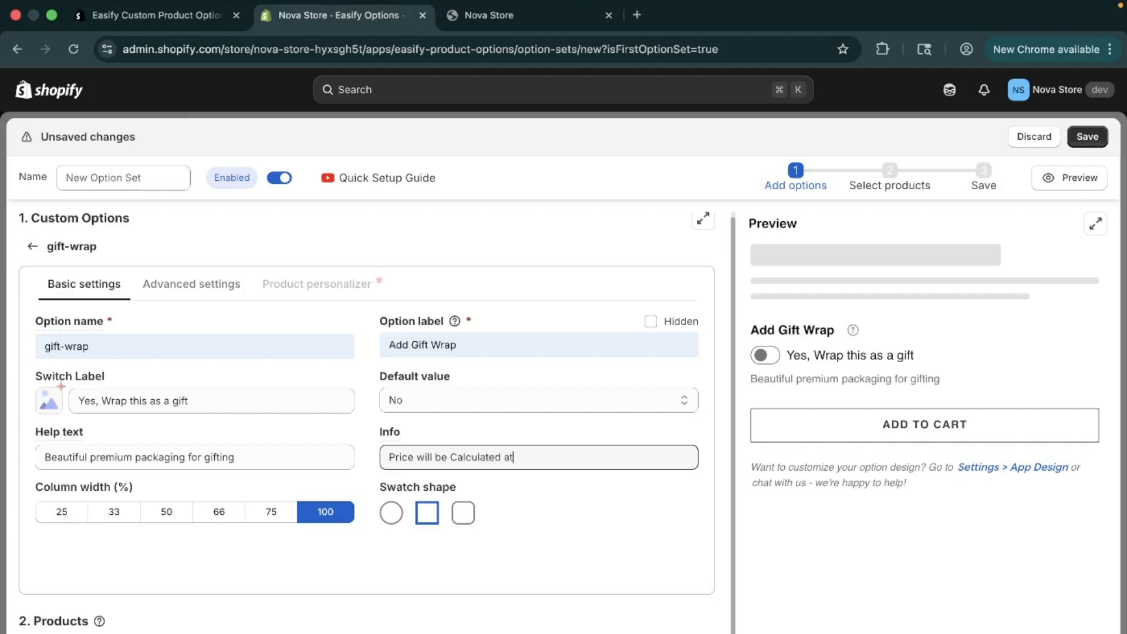
type(" the Checkout")
left_click(391, 513)
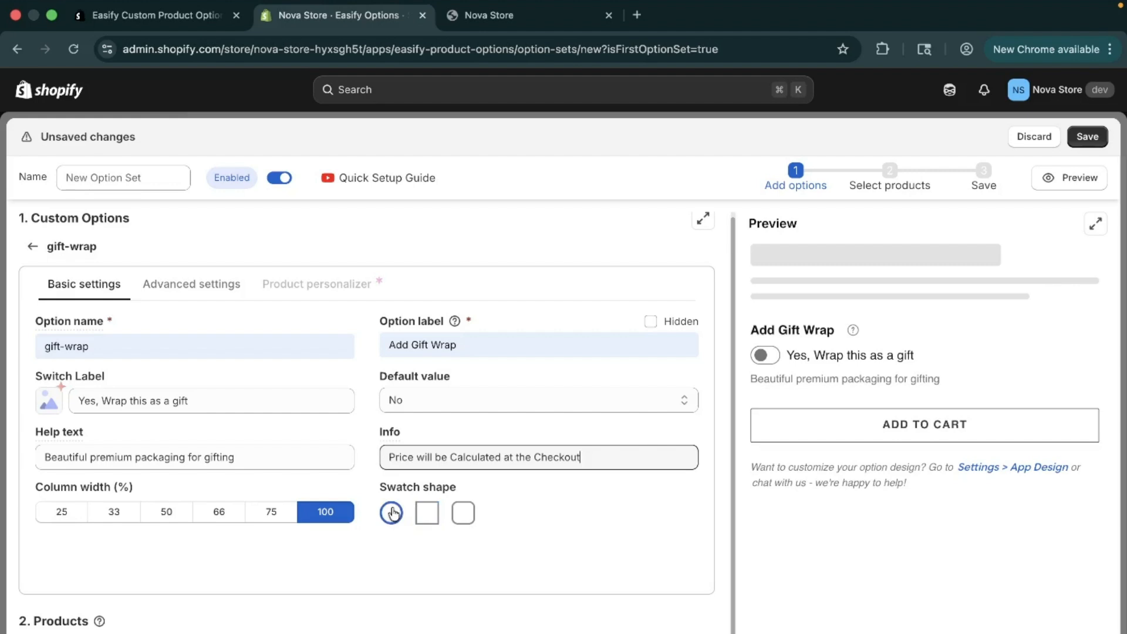
Try the square and rounded swatch shapes for the gift-wrap option and return to the circular one
left_click(420, 513)
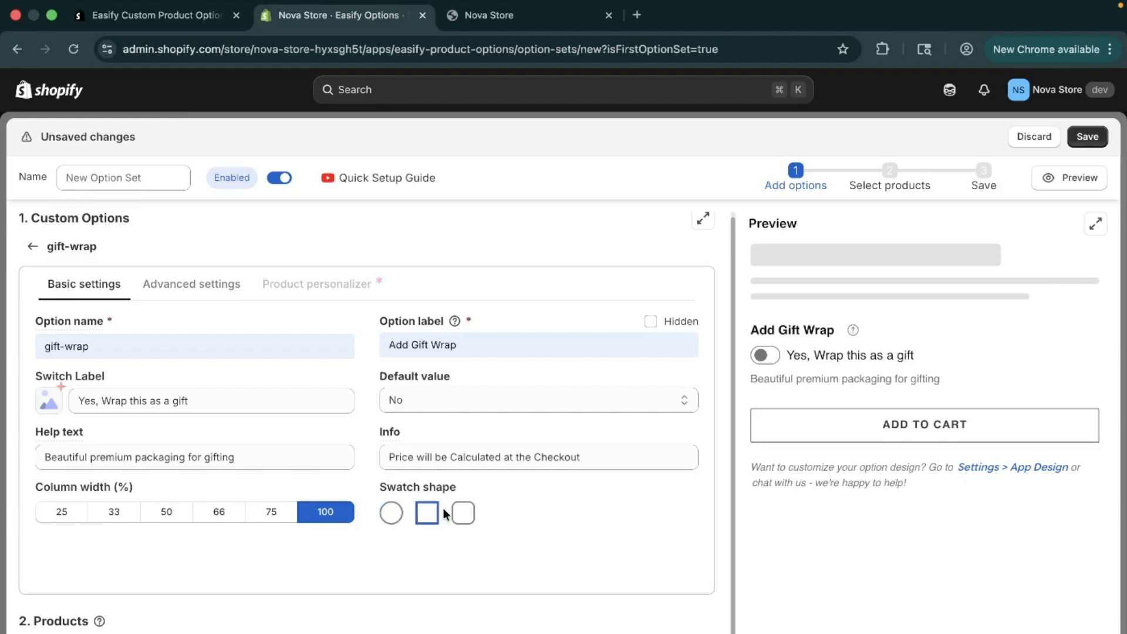
left_click(462, 514)
left_click(391, 516)
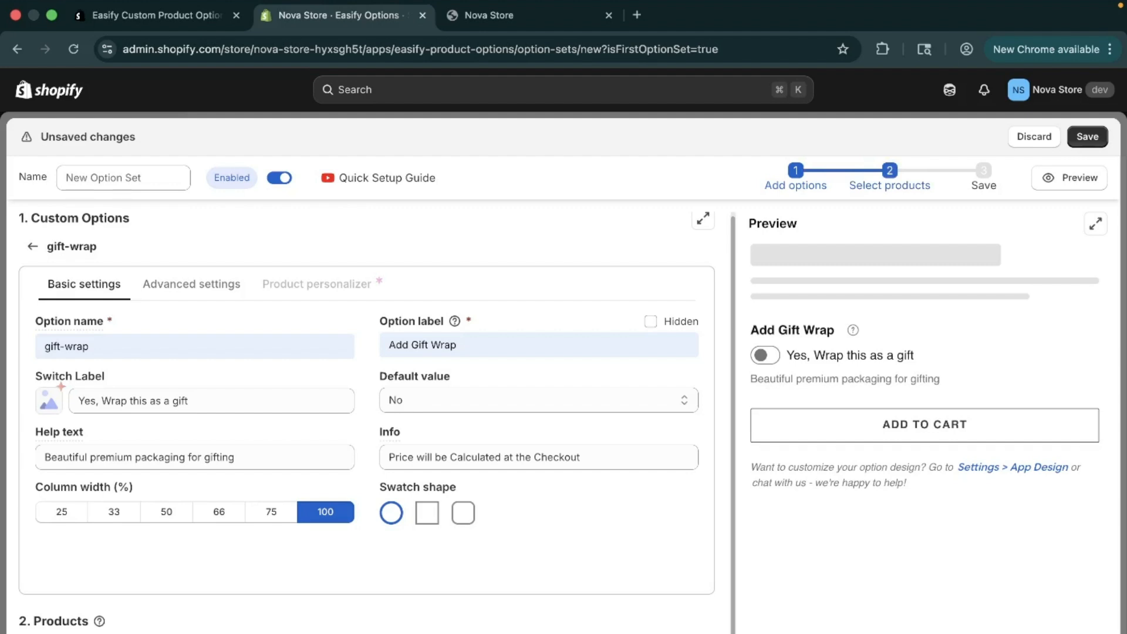
Review the condition fields available for choosing which products receive the gift-wrap option
scroll(147, 610, "down", 3)
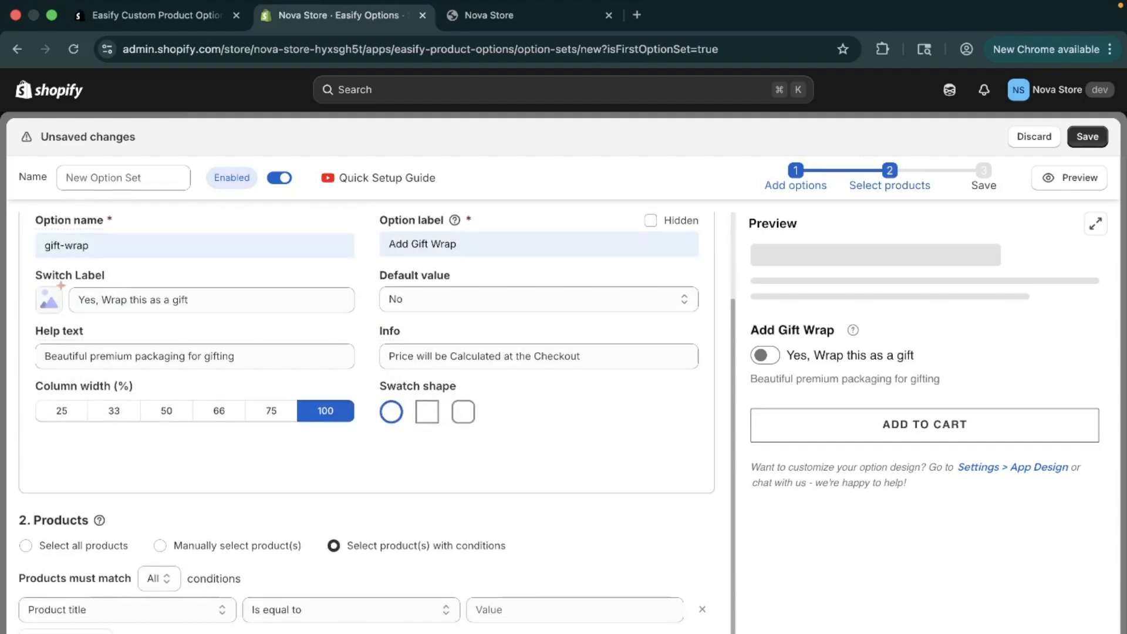
left_click(152, 618)
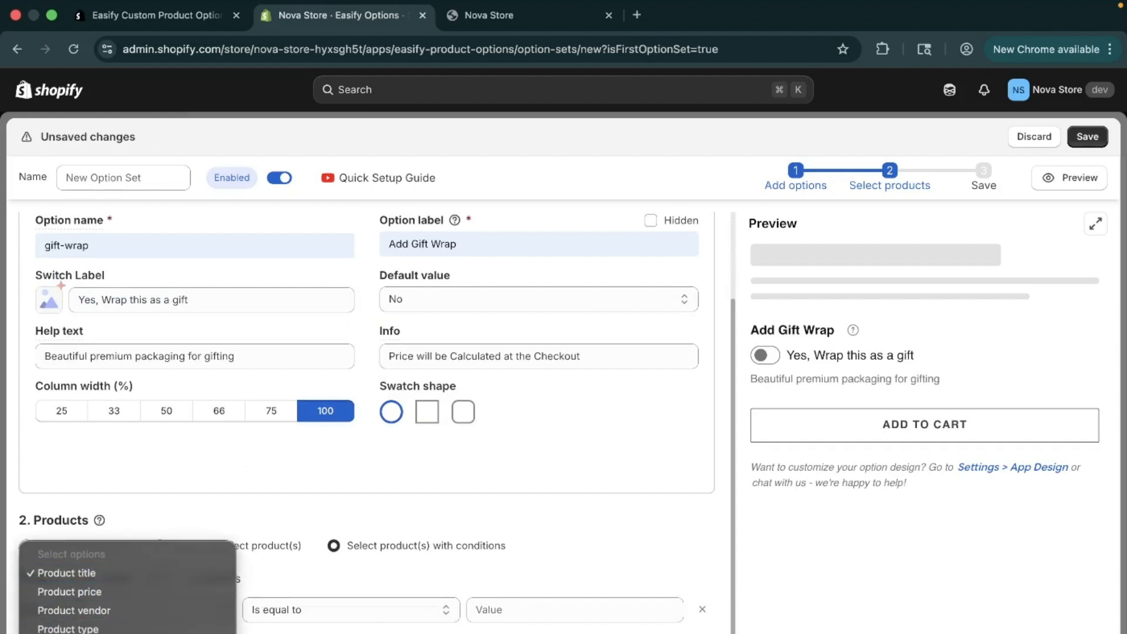
key("Escape")
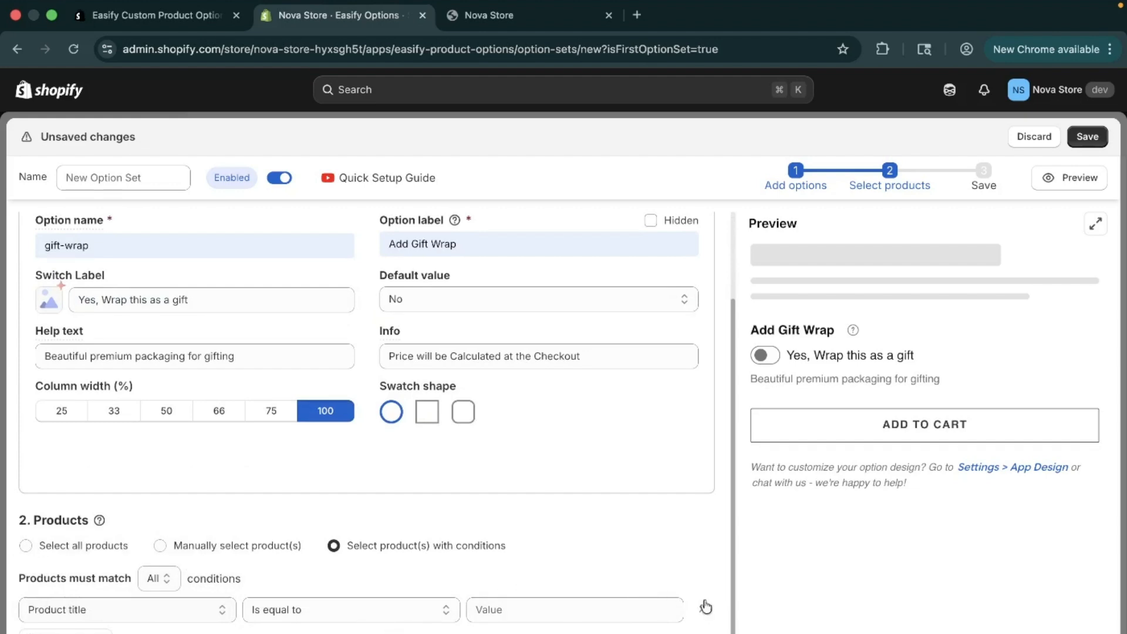
scroll(692, 610, "up", 1)
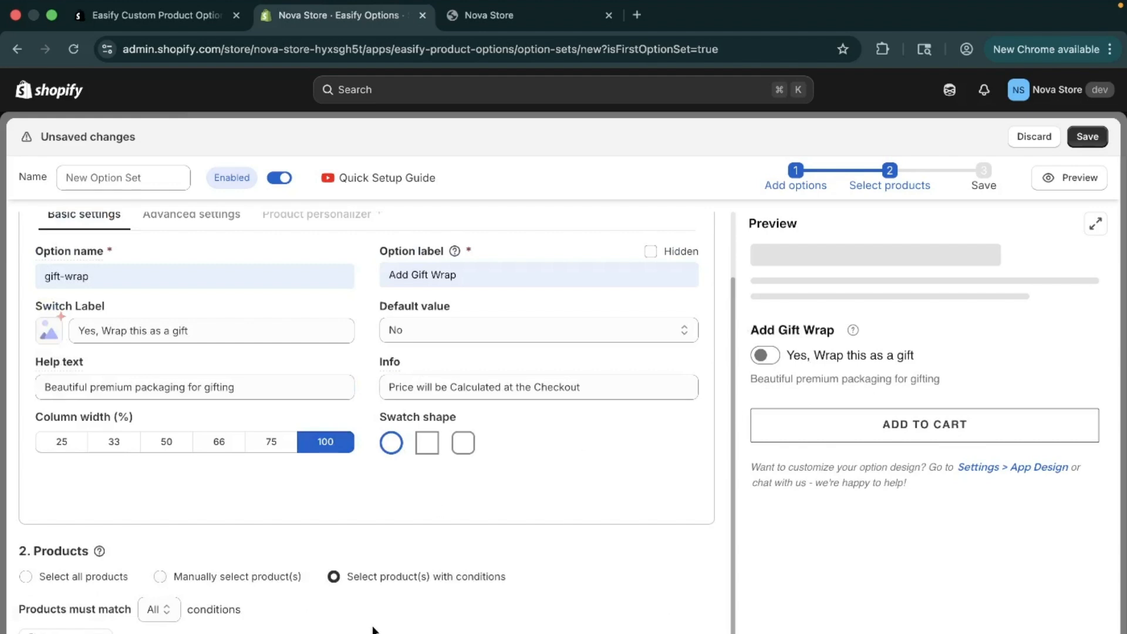
scroll(113, 587, "up", 2)
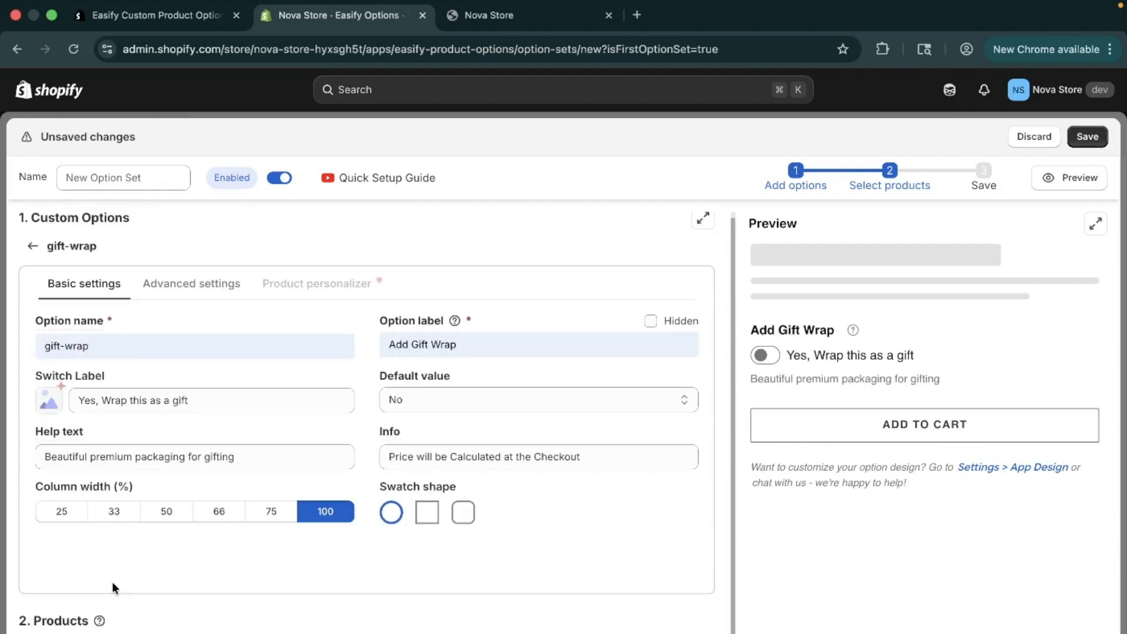
Apply the gift-wrap option set to all products
scroll(112, 587, "down", 3)
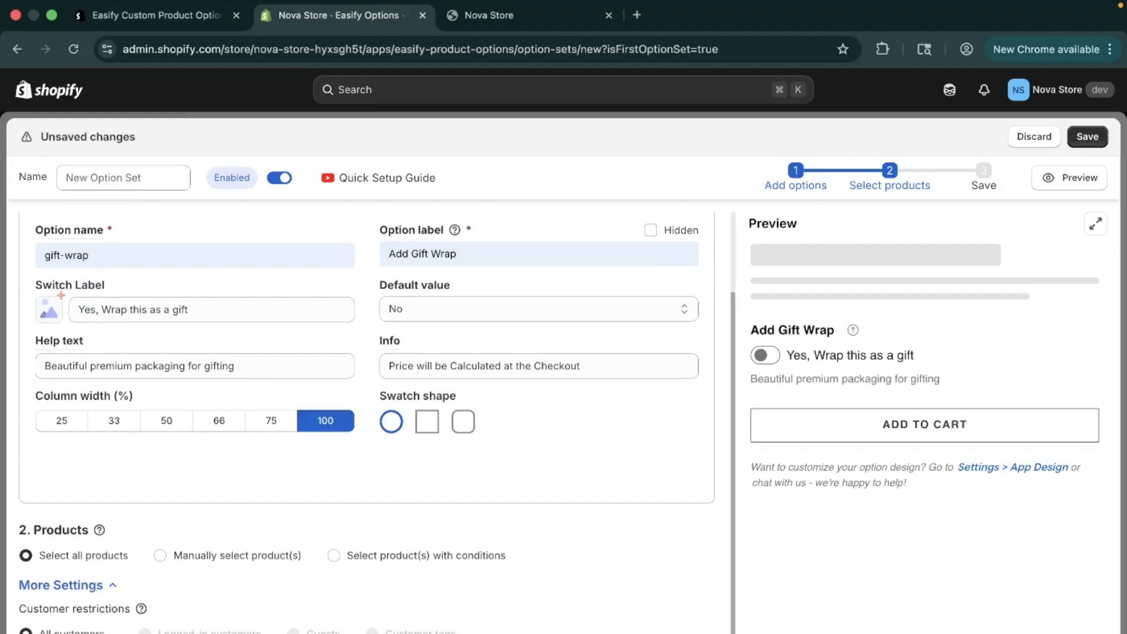
left_click(71, 584)
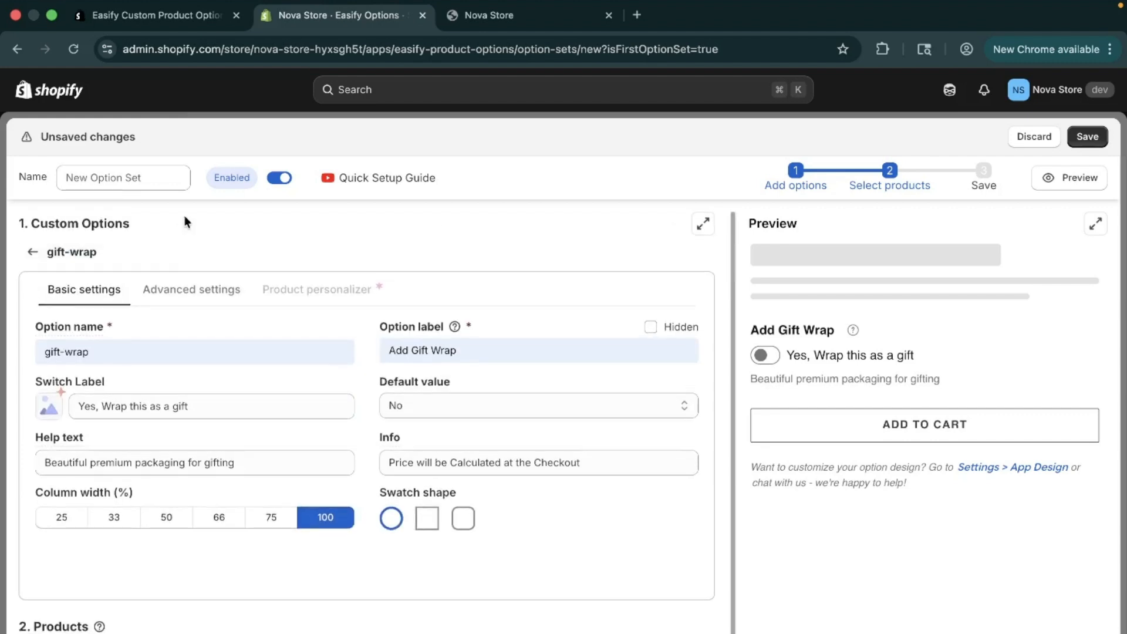
Check the gift-wrap option's advanced settings, return to its basic settings, and save the option set
left_click(181, 297)
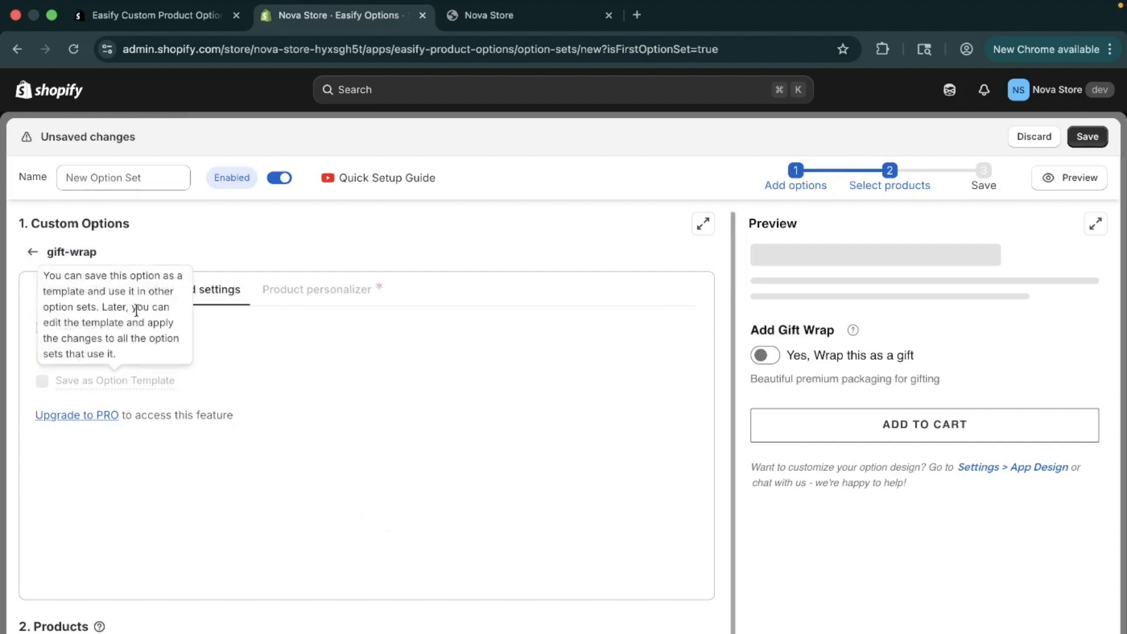
mouse_move(120, 304)
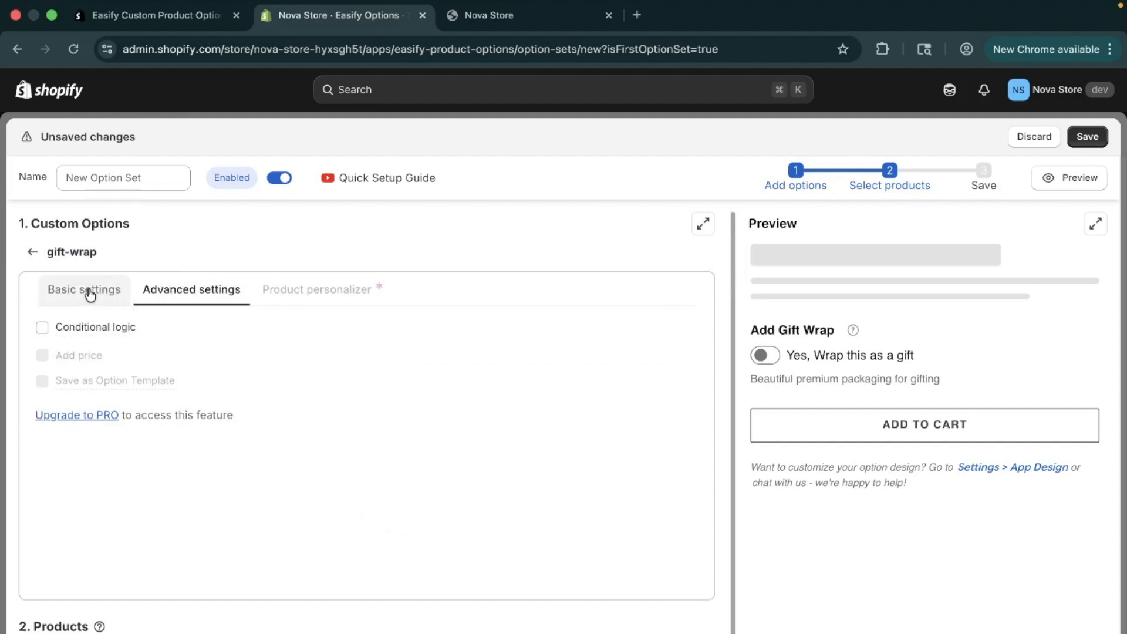
left_click(87, 291)
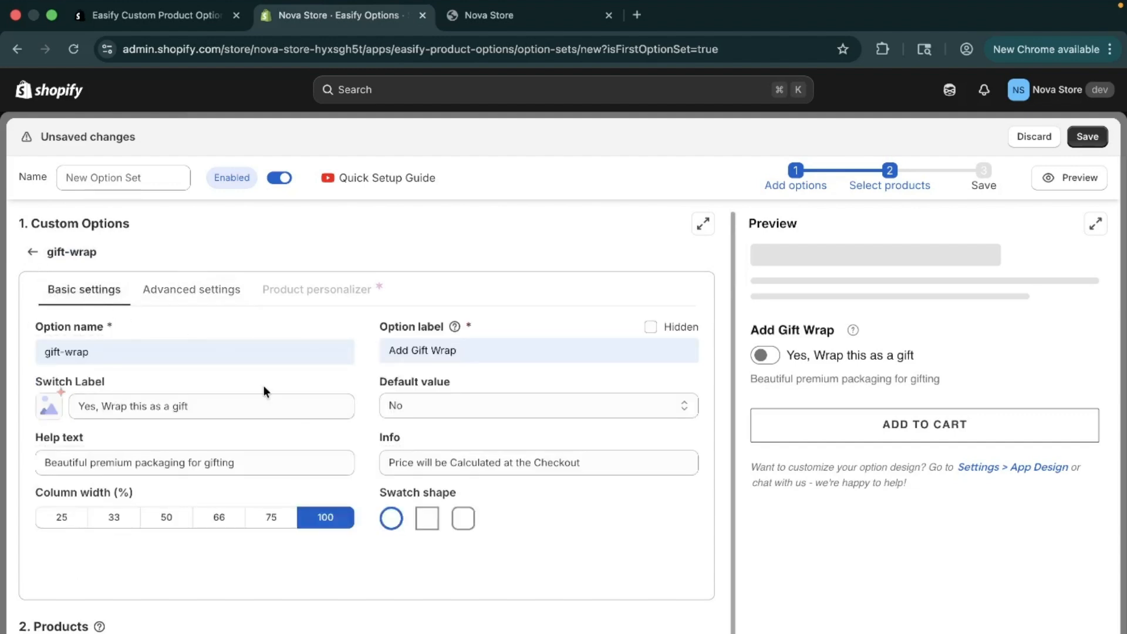
left_click(1087, 137)
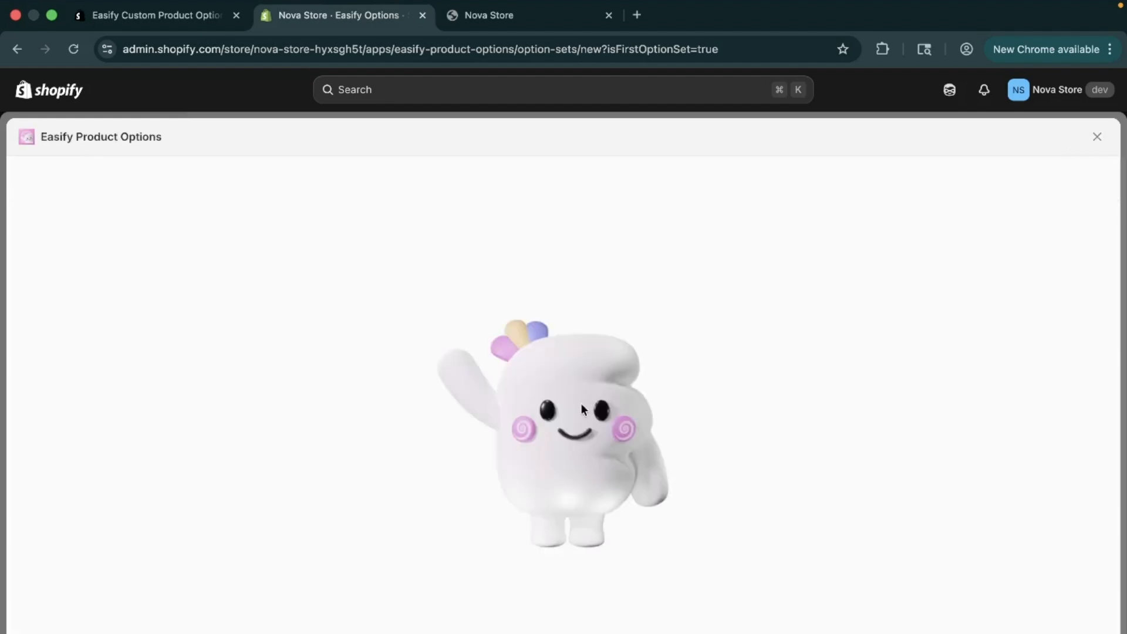
Switch to the Nova Store storefront and open the product page of The Collection Snowboard: Liquid
left_click(499, 16)
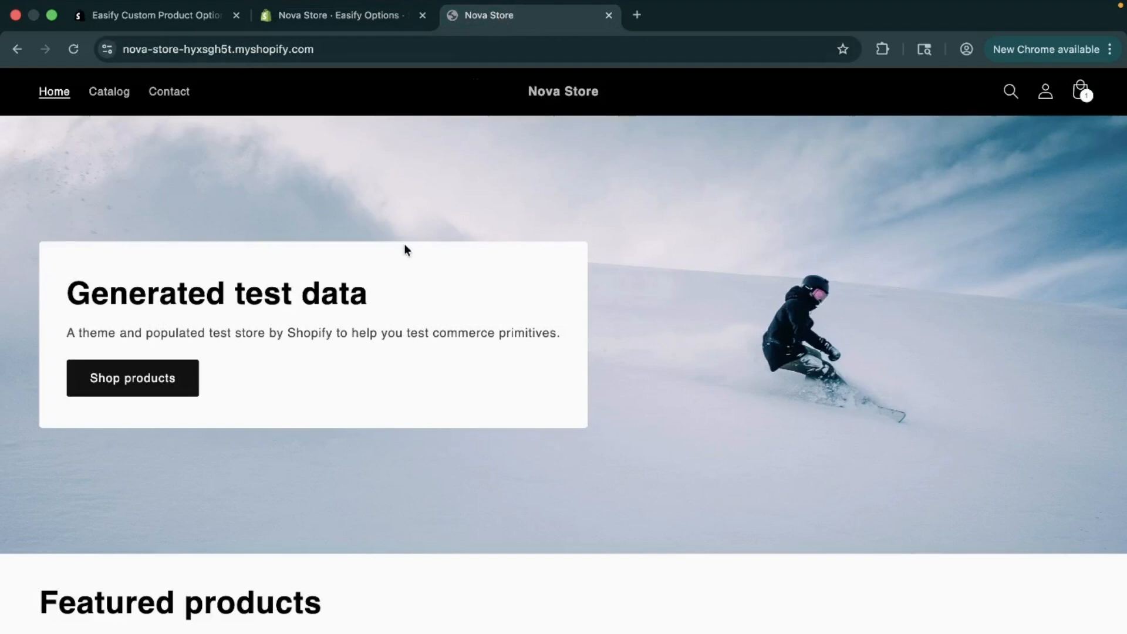
scroll(192, 366, "down", 5)
left_click(192, 438)
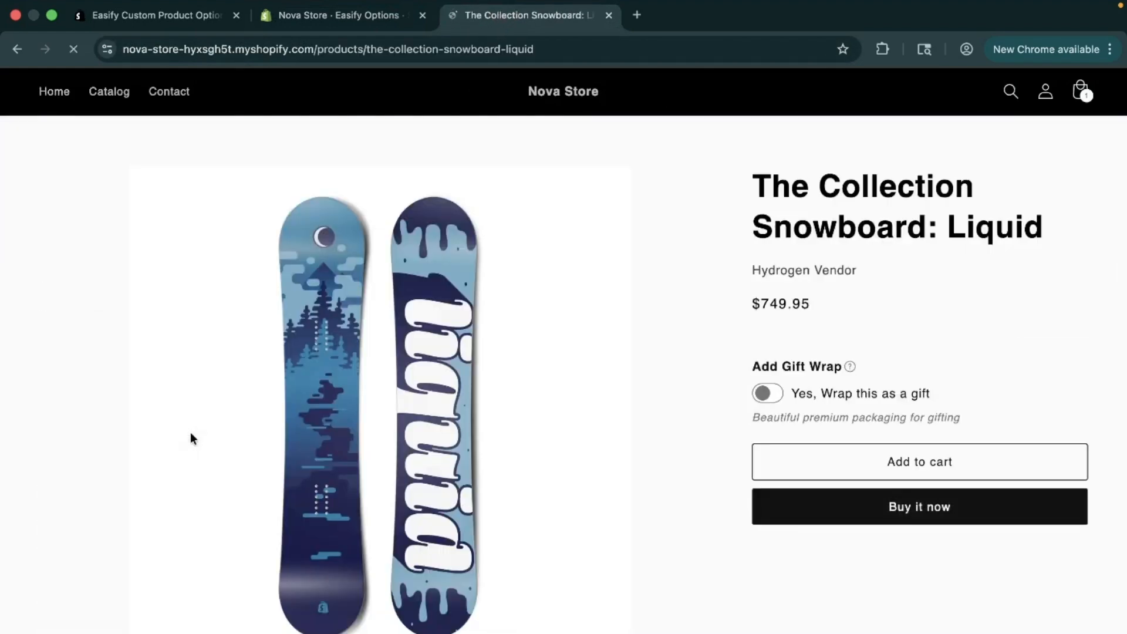
Examine the Add Gift Wrap option on the product page, including its label and info tooltip
scroll(191, 433, "down", 1)
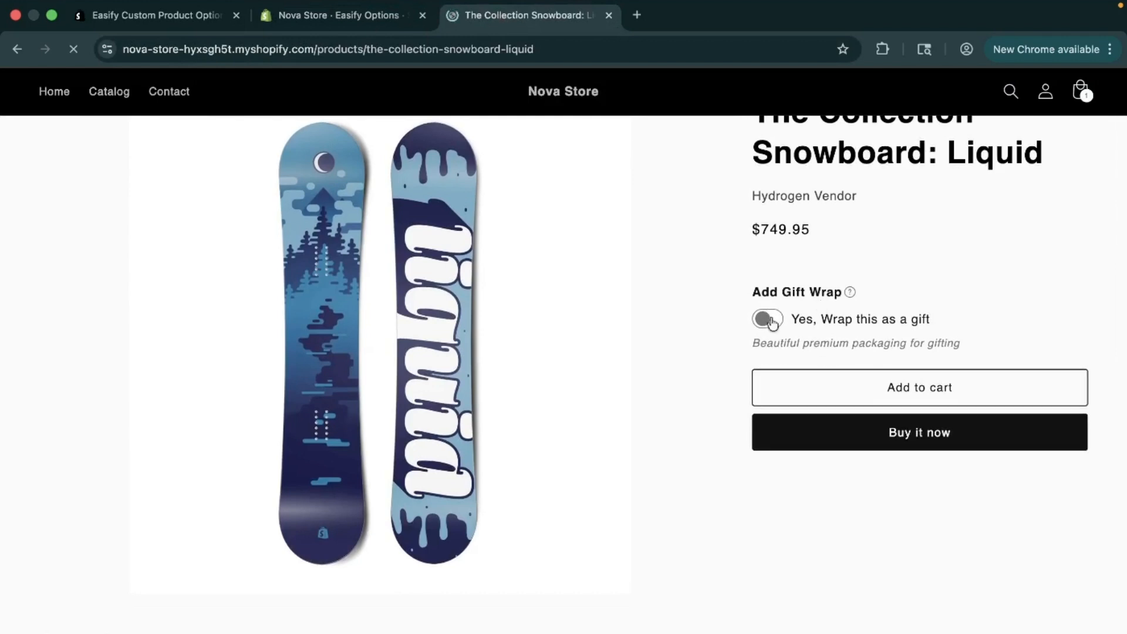
left_click_drag(737, 280, 965, 362)
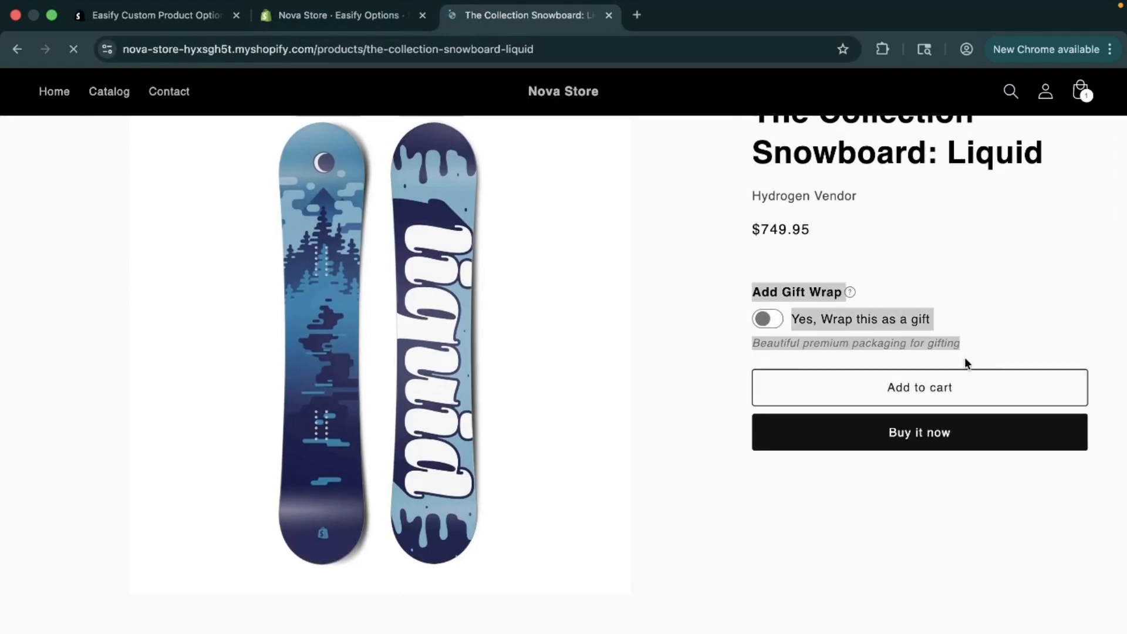
left_click(965, 359)
mouse_move(849, 294)
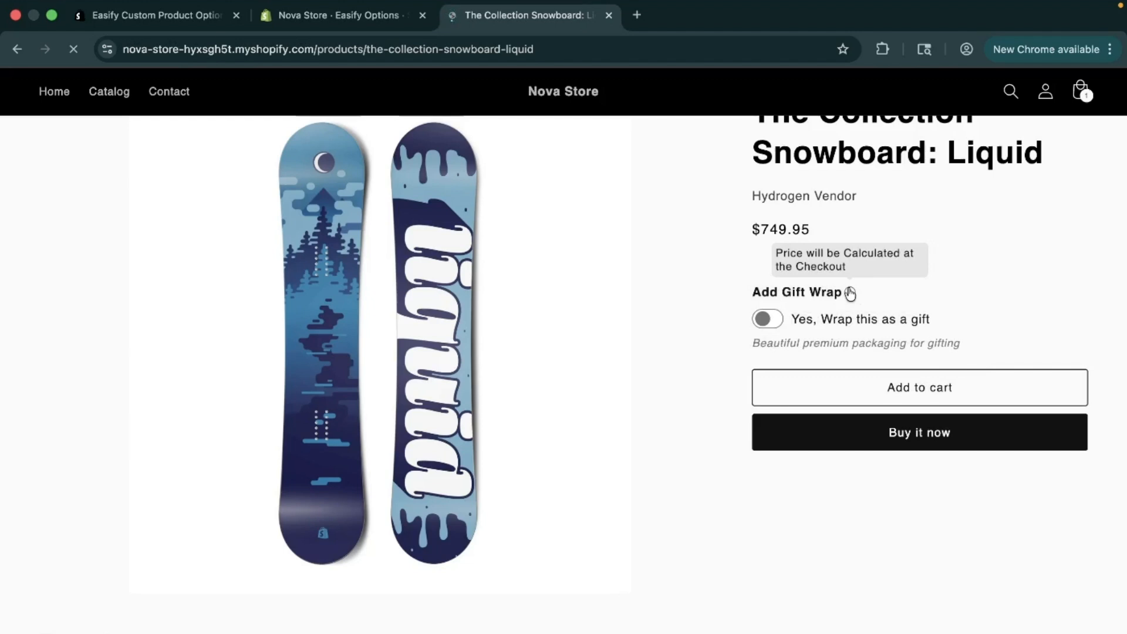
left_click_drag(745, 290, 840, 294)
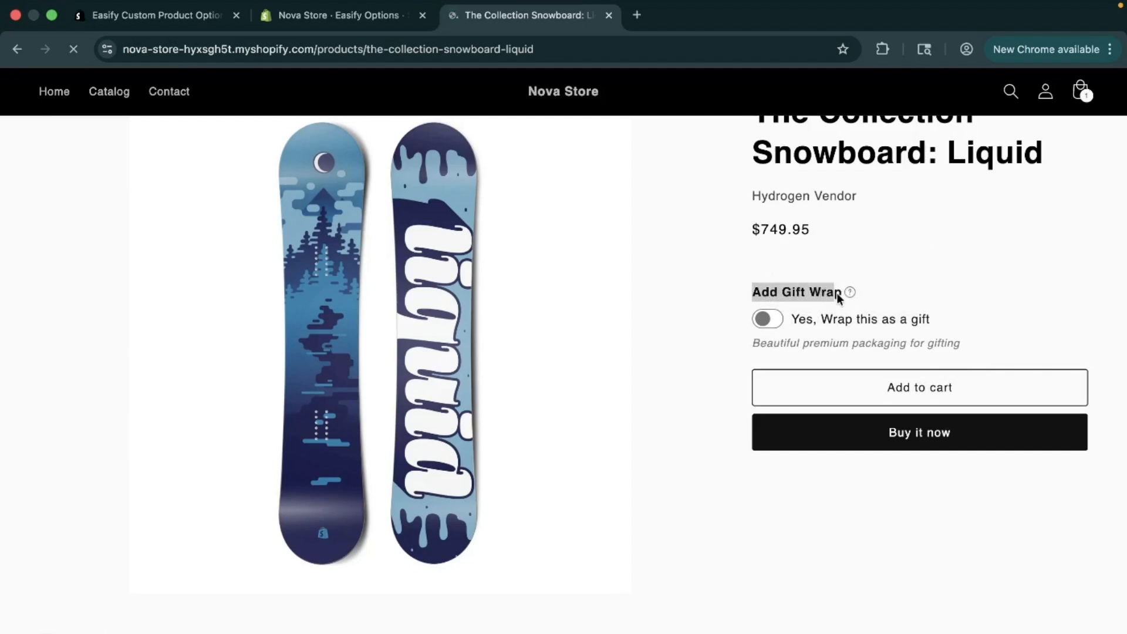
Turn on "Yes, Wrap this as a gift" for the snowboard and check the switch label and help text
left_click(768, 329)
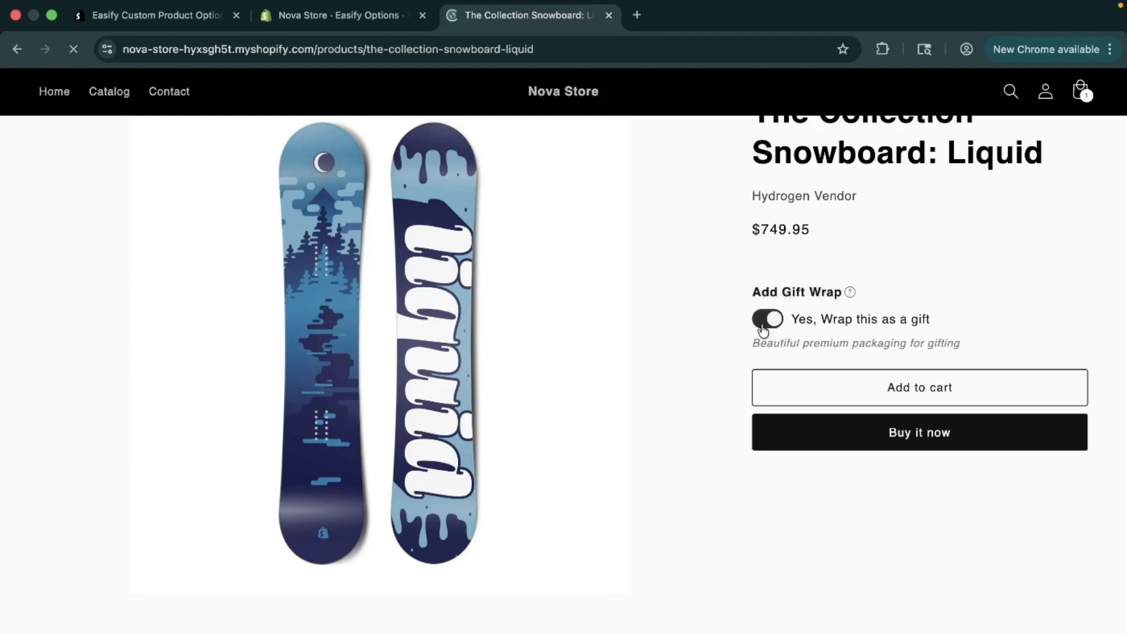
left_click_drag(795, 319, 920, 315)
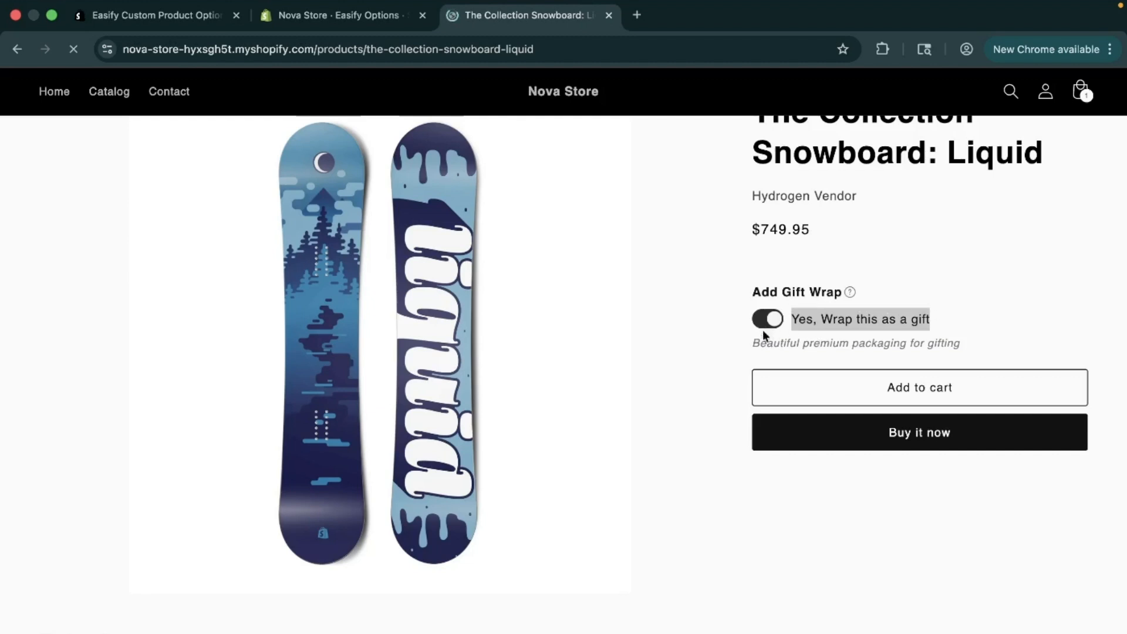
left_click_drag(747, 341, 967, 336)
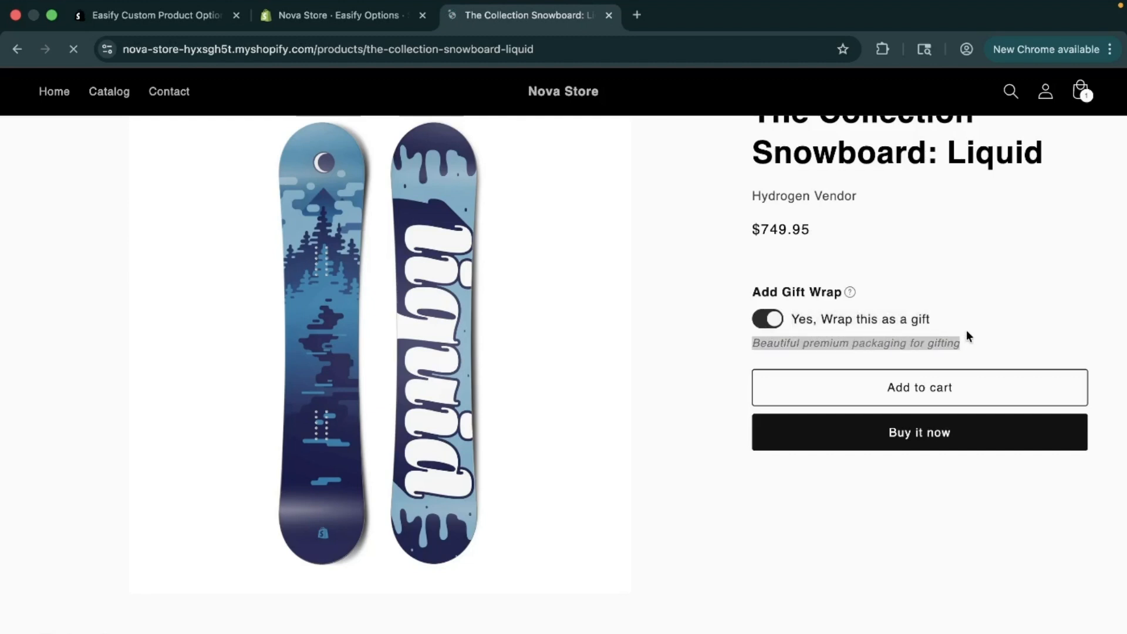
left_click(953, 339)
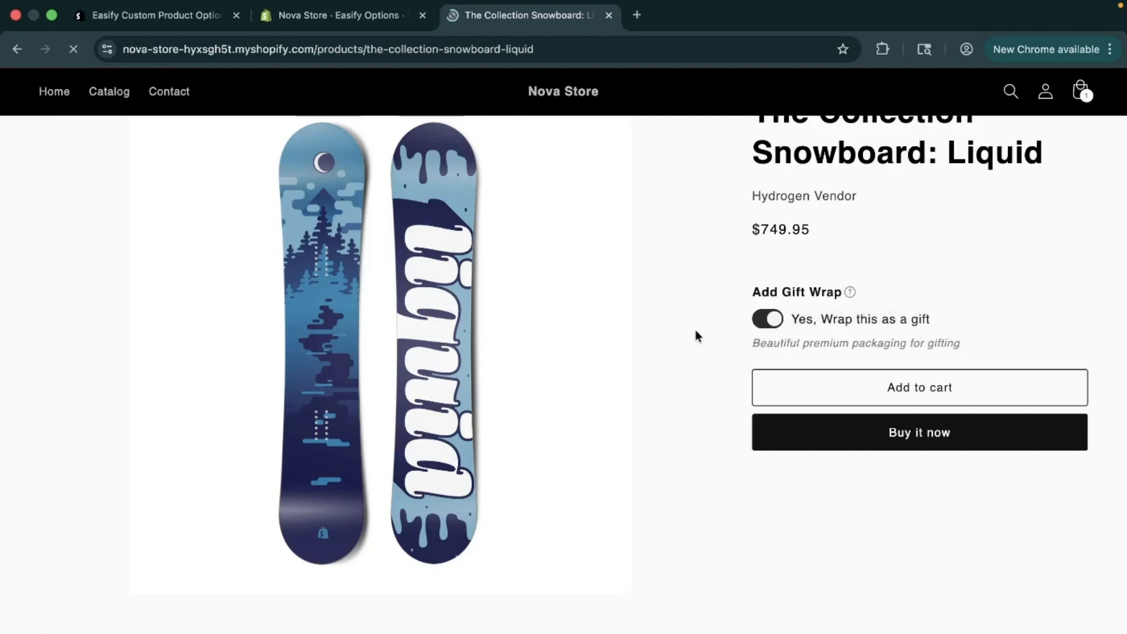